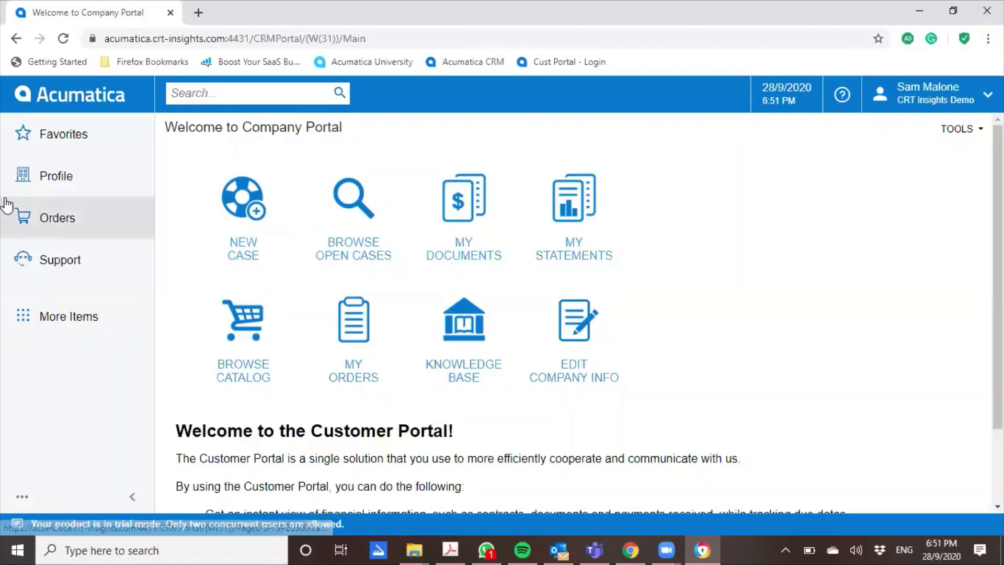
# Step: Review the customer's open invoices, credit memo and payments in My Documents, then show the Support menu
pyautogui.click(65, 177)
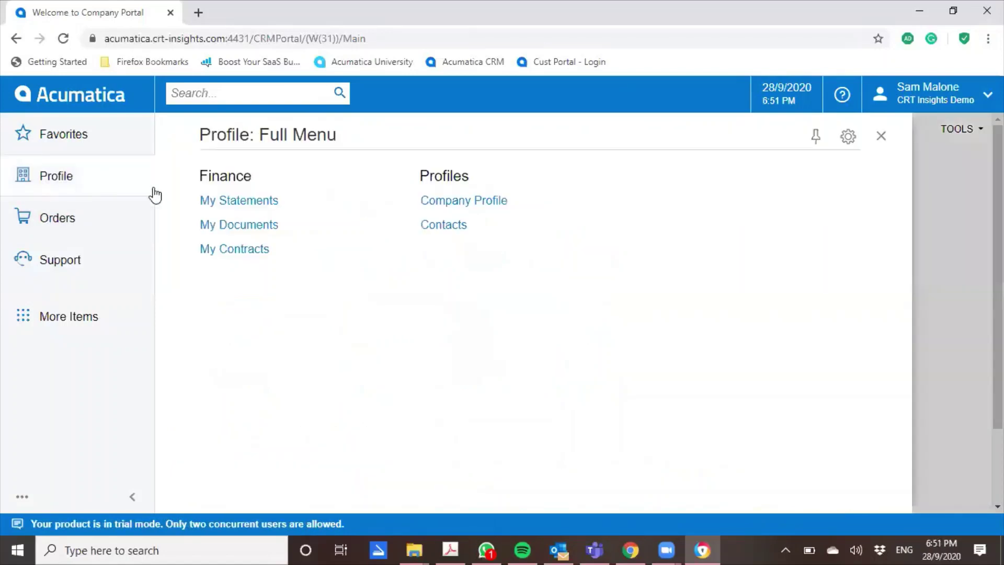
pyautogui.click(242, 226)
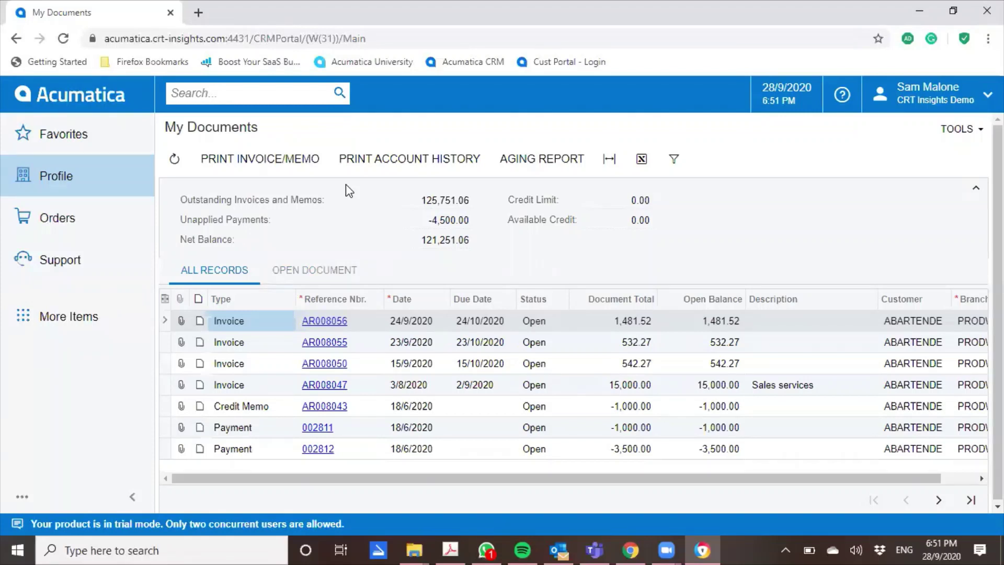
pyautogui.click(63, 261)
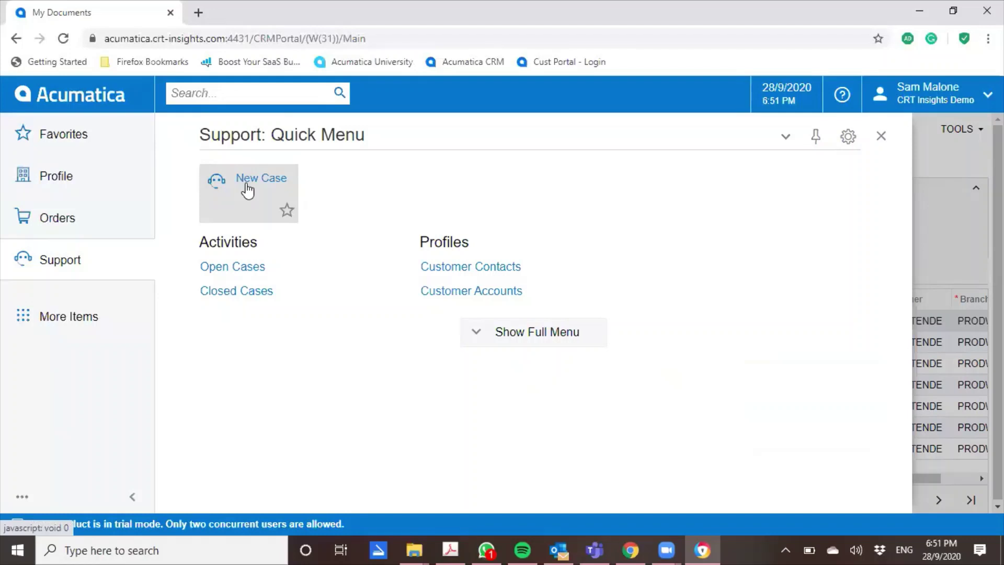
# Step: Draft a Billing Question case 'Help! My laptop is broken!' asking 'Is there any replacement you can provide?'
pyautogui.click(248, 191)
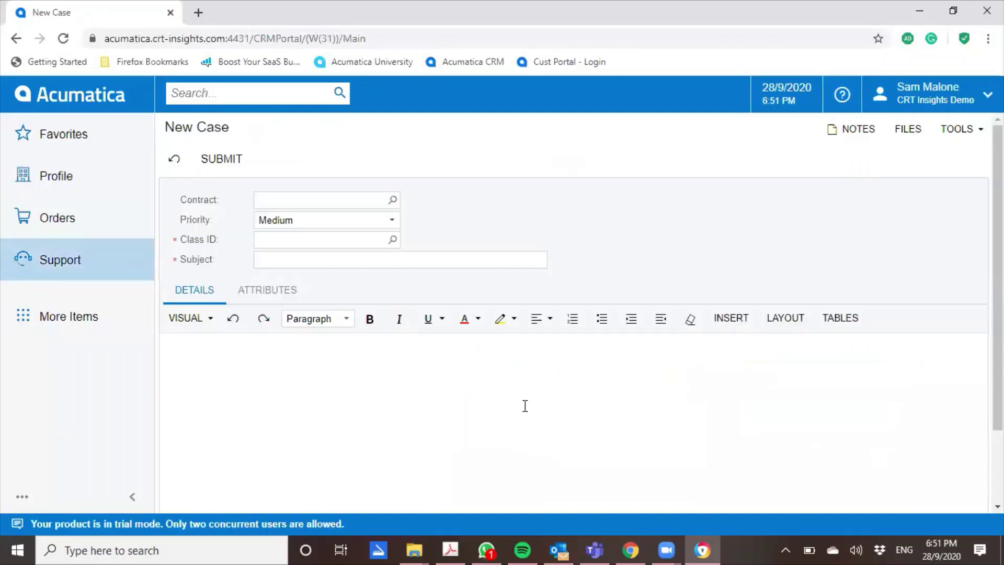
pyautogui.click(393, 240)
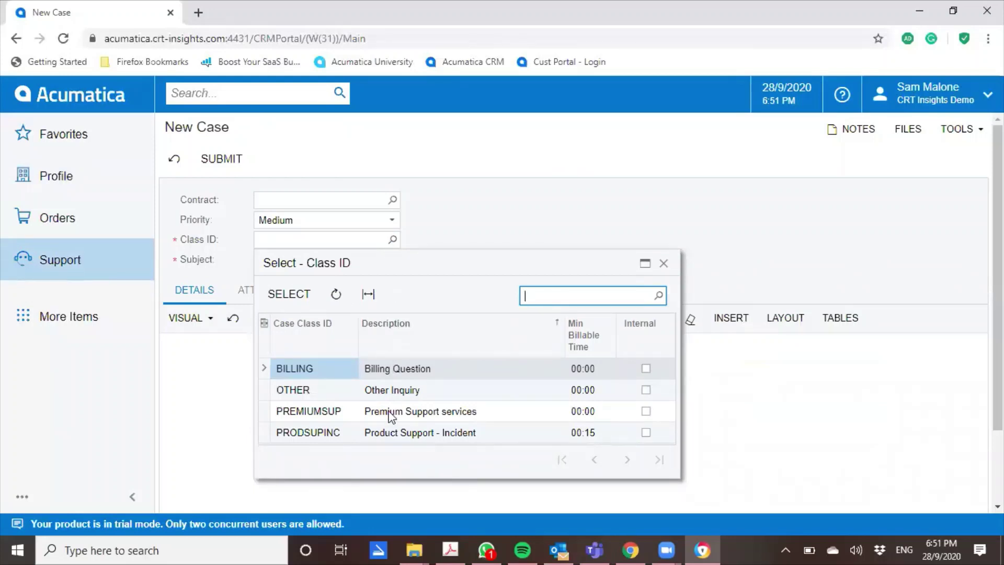
pyautogui.press('Return')
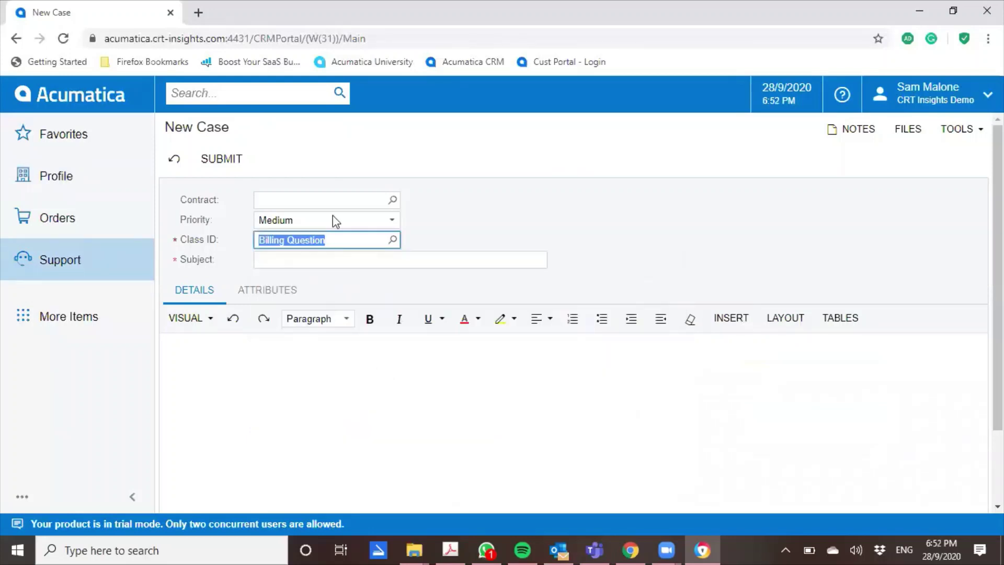
pyautogui.click(315, 260)
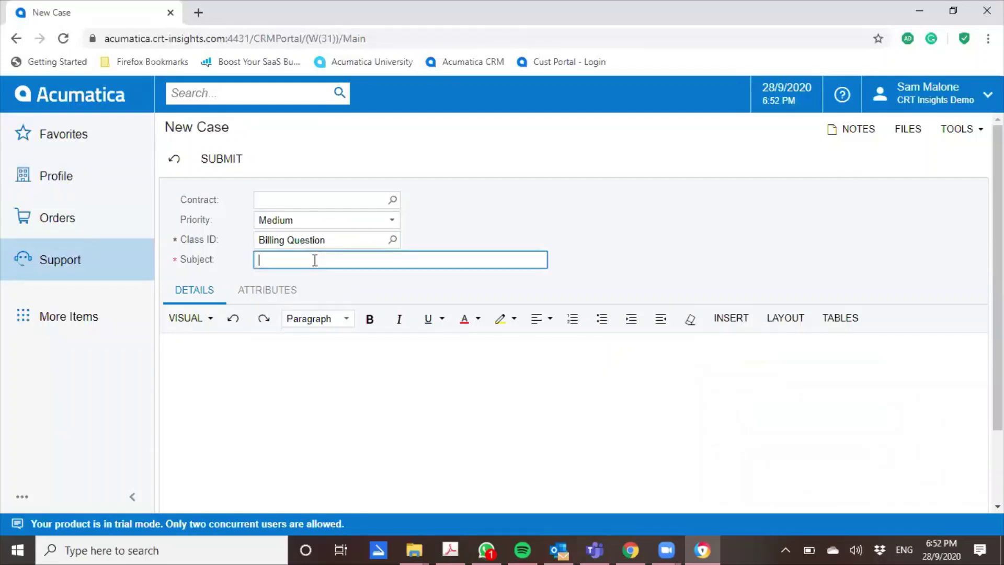
pyautogui.write('Help! My laptop is broken!')
pyautogui.click(441, 396)
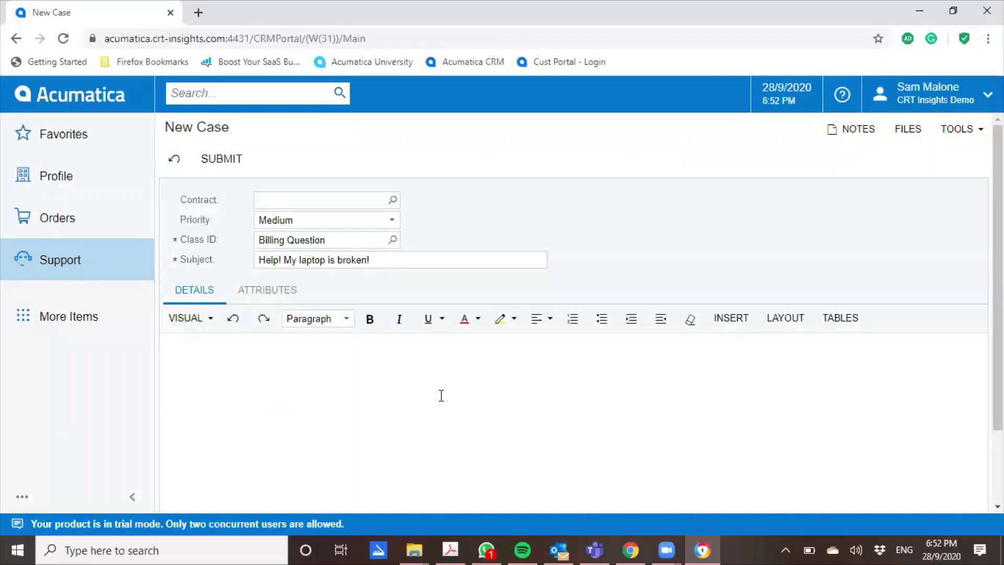
pyautogui.write('Is there any replacement you can provide?')
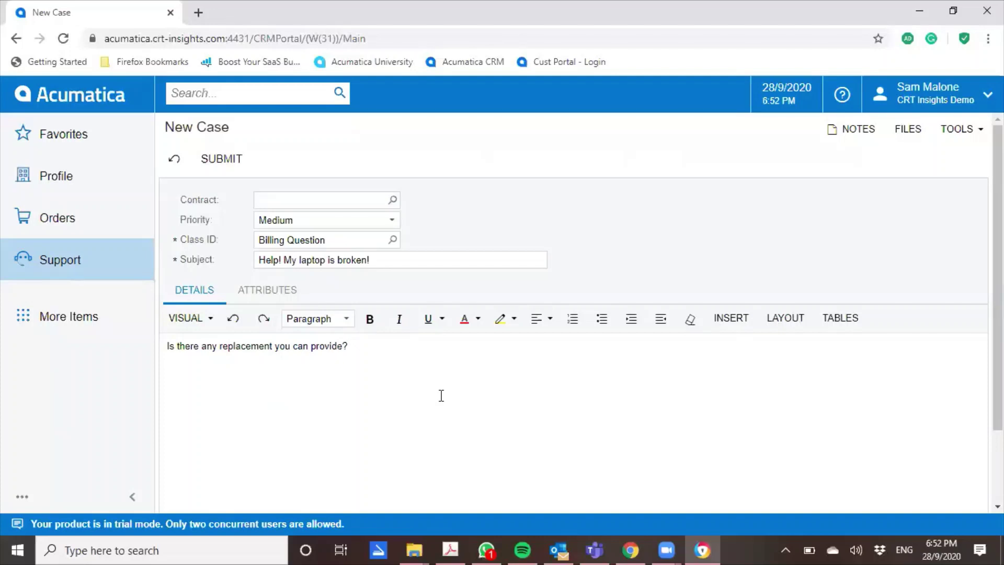
# Step: Save the case and attach the photo broken laptop.jpg to it from the desktop
pyautogui.click(953, 11)
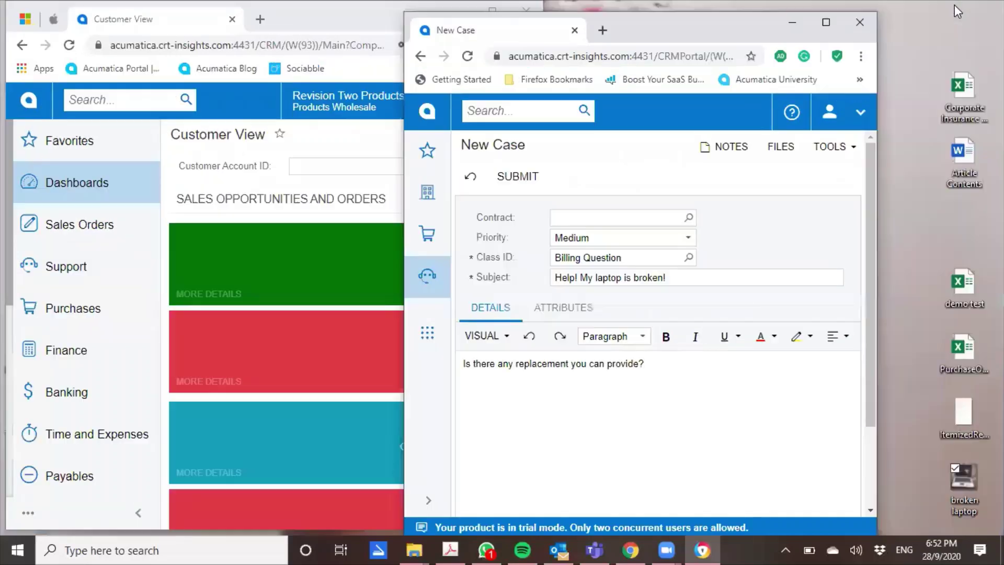
pyautogui.click(772, 153)
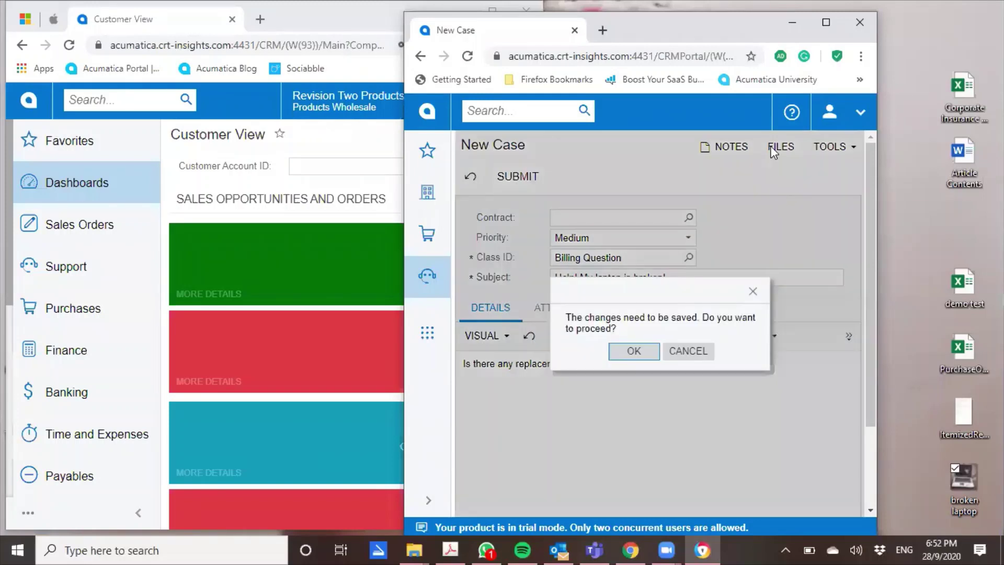
pyautogui.click(634, 351)
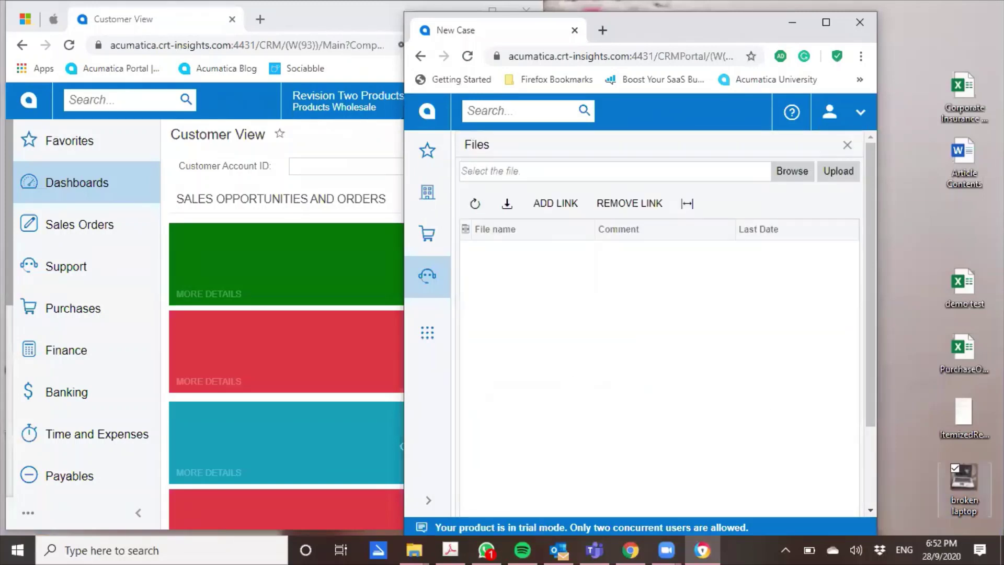
pyautogui.moveTo(967, 484); pyautogui.dragTo(633, 322)
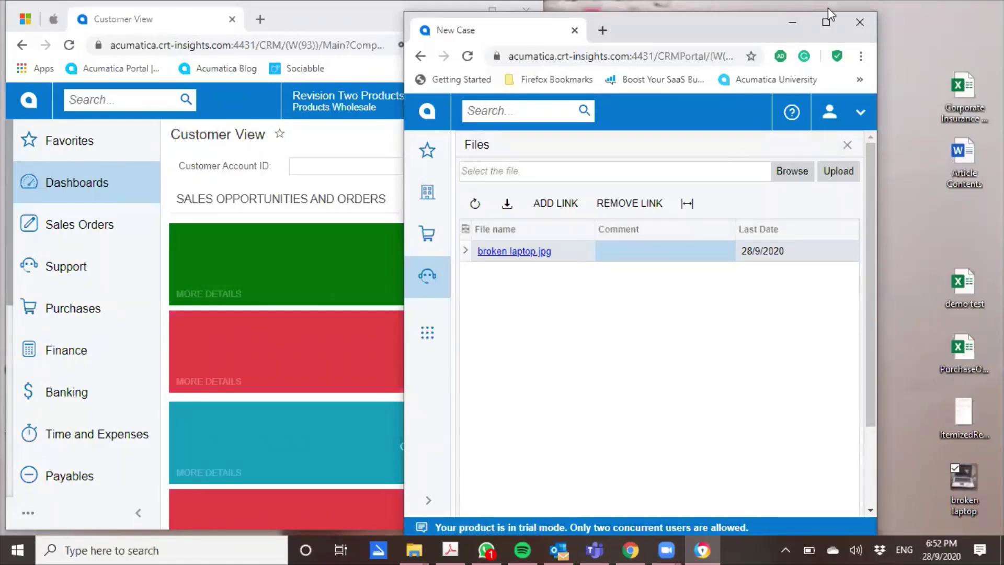
pyautogui.click(826, 23)
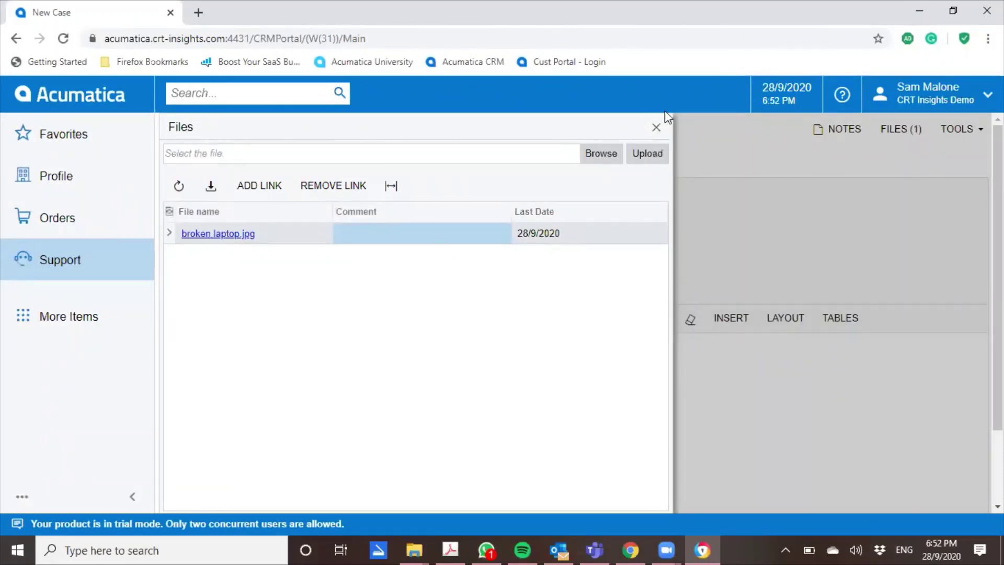
pyautogui.click(656, 127)
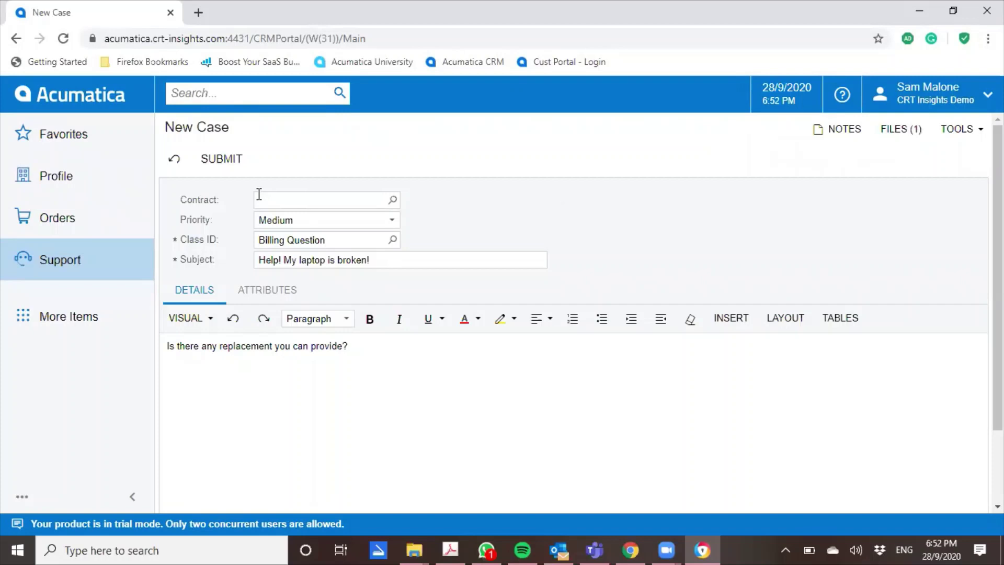
# Step: Submit the case as 000135 and place its portal window beside the internal Customer View window
pyautogui.click(223, 160)
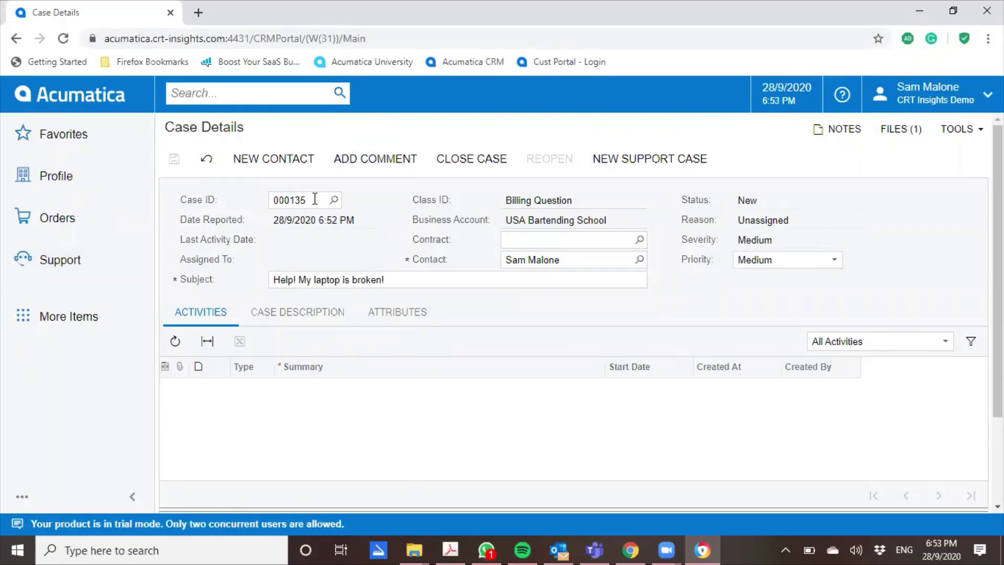
pyautogui.moveTo(633, 548)
pyautogui.click(629, 481)
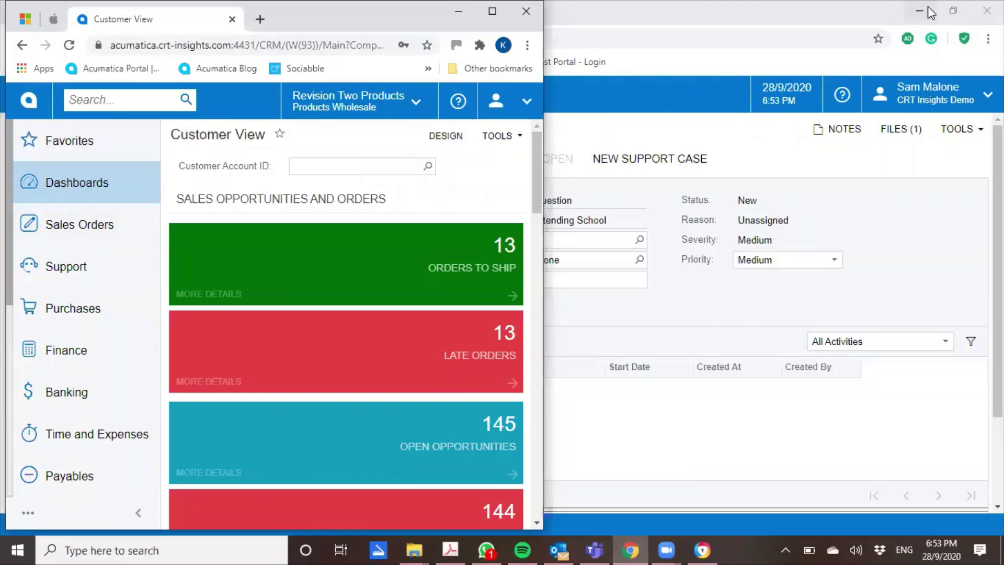
pyautogui.click(951, 10)
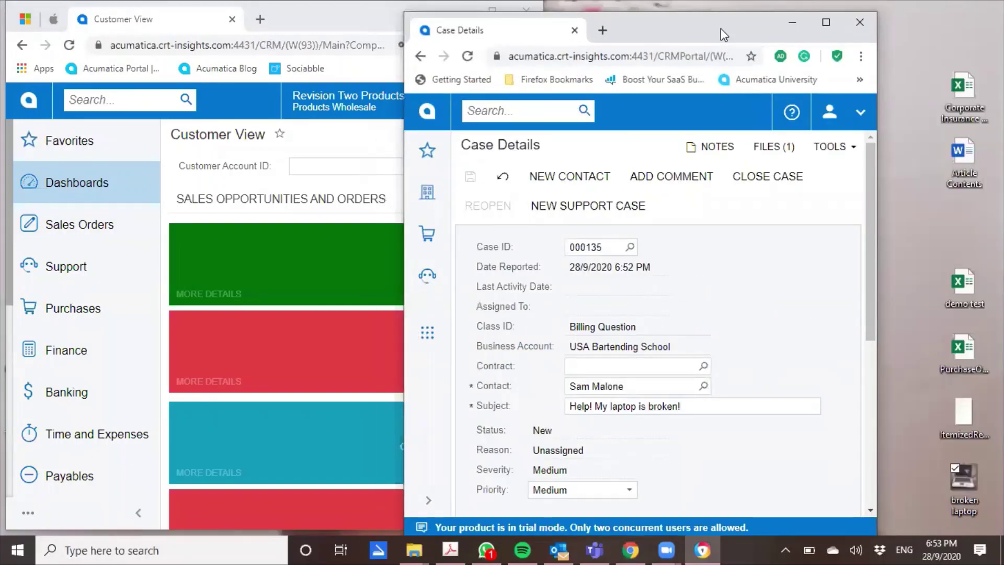
pyautogui.moveTo(721, 28); pyautogui.dragTo(861, 22)
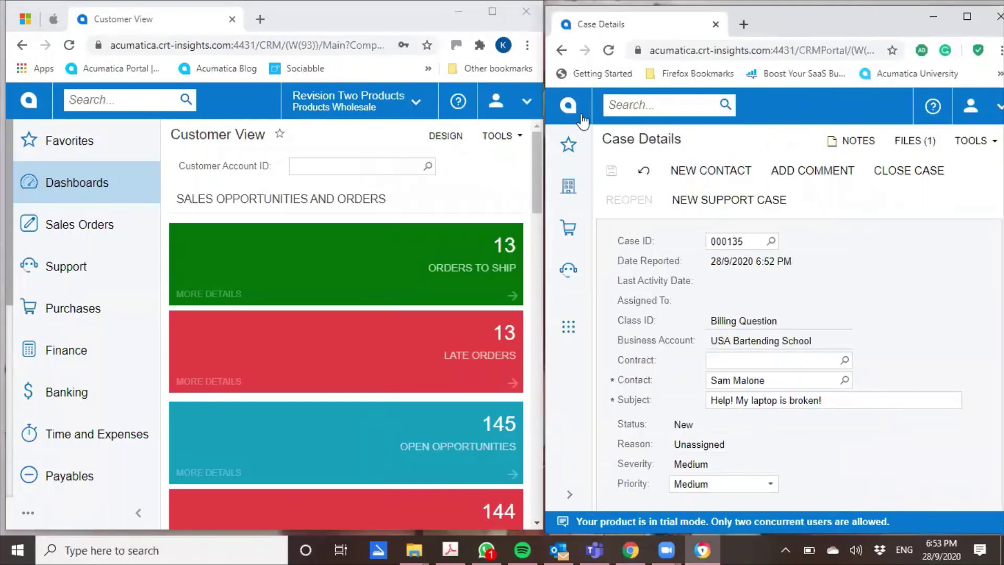
# Step: Open case 000135 from the internal Support cases list
pyautogui.click(70, 260)
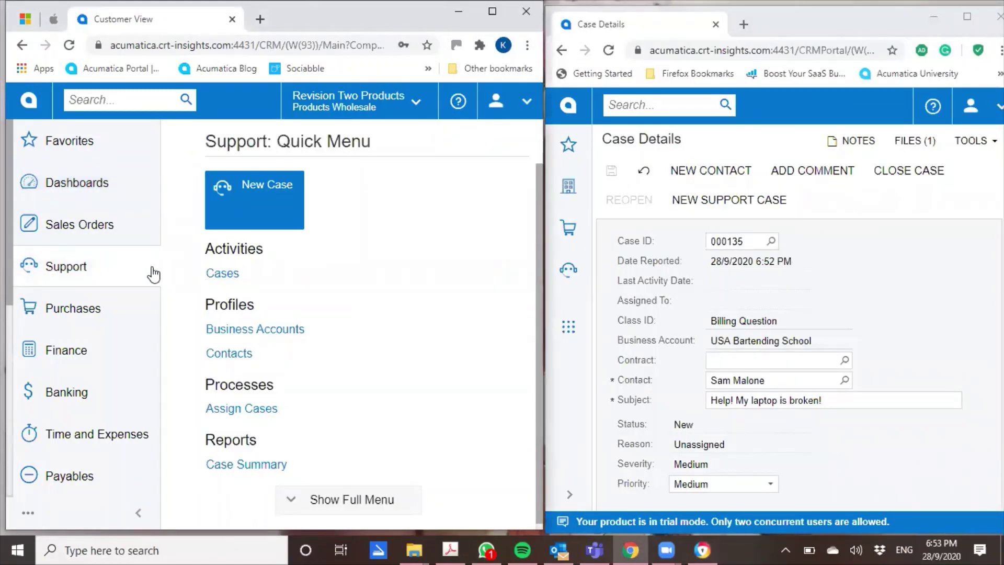
pyautogui.click(222, 272)
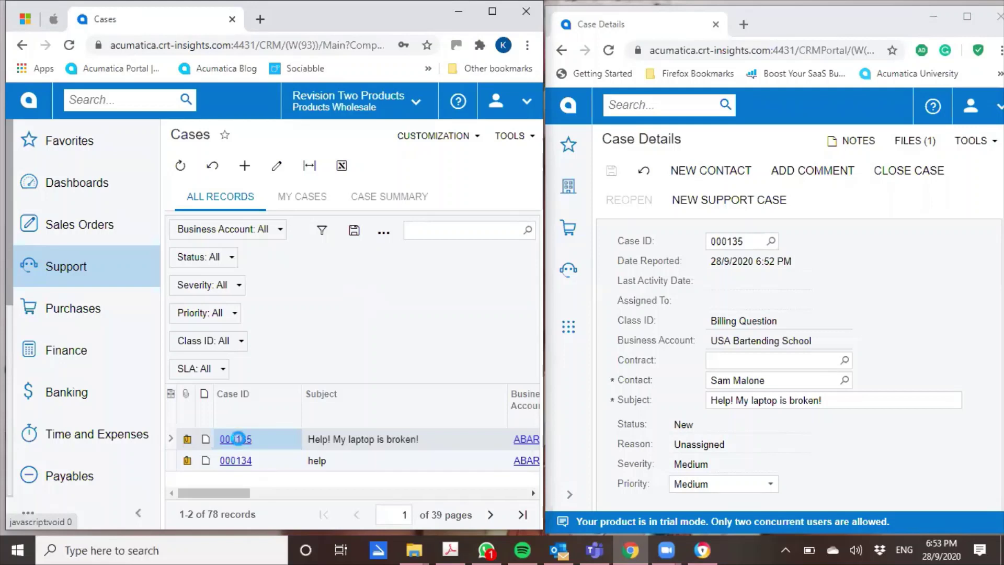
pyautogui.click(239, 441)
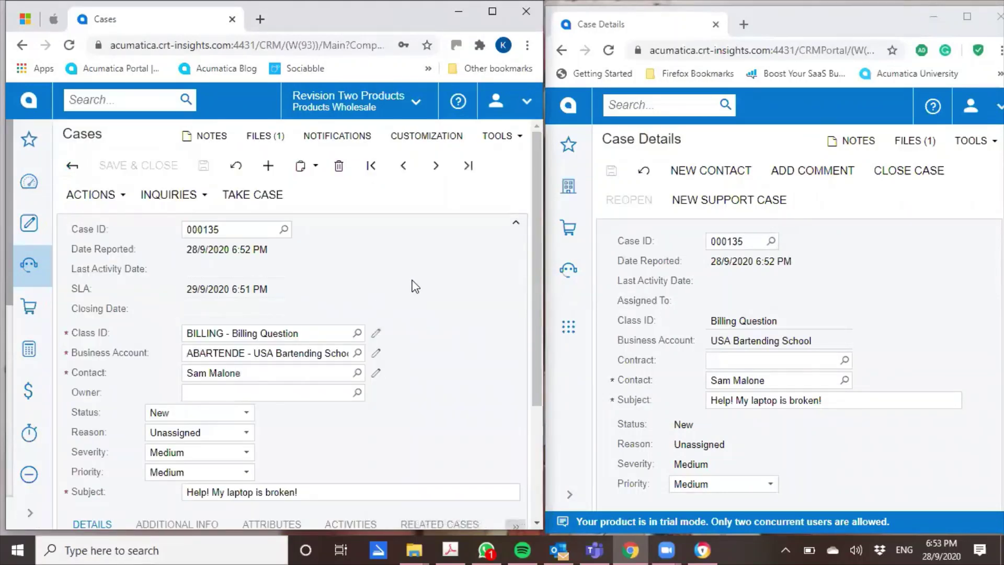
# Step: View the attached broken laptop.jpg photo, then close it and the Files list
pyautogui.click(253, 137)
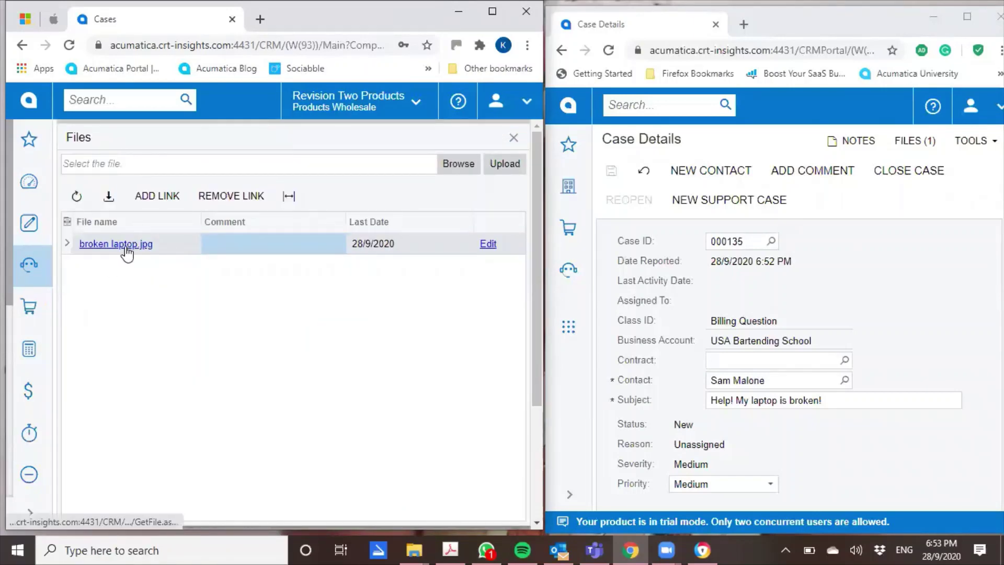
pyautogui.click(126, 249)
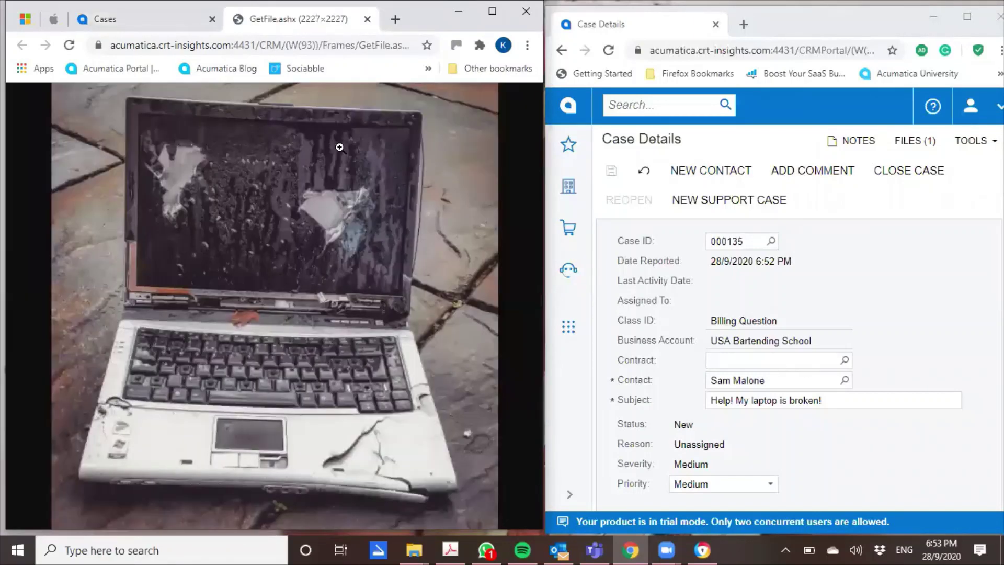
pyautogui.click(368, 19)
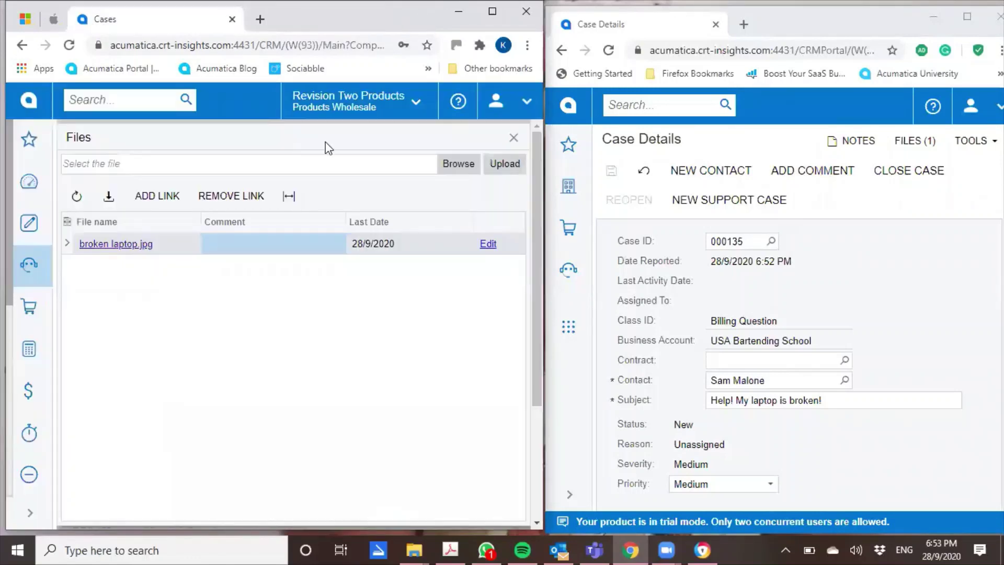
pyautogui.click(514, 138)
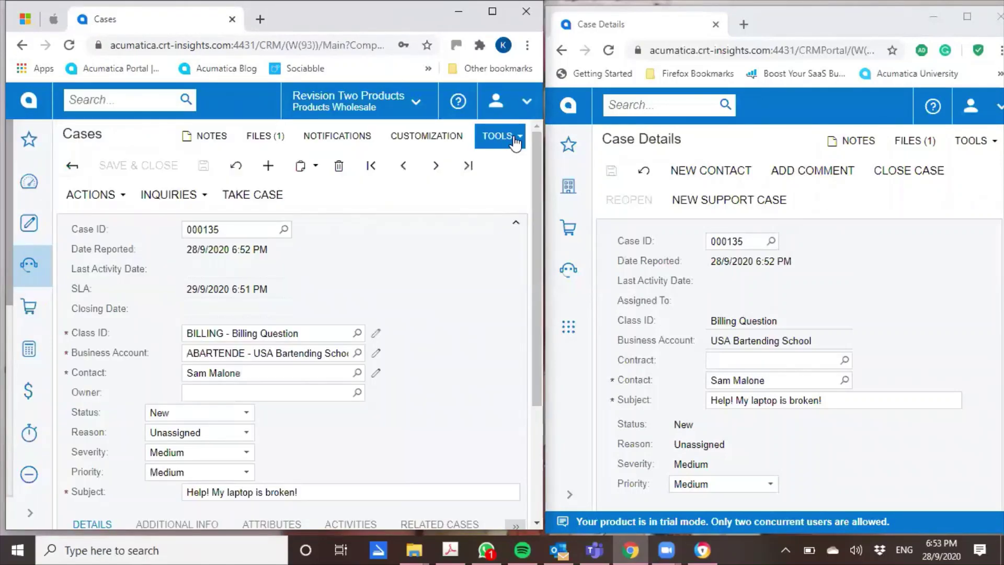
# Step: Add a new task from the Activities tab of case 000135
pyautogui.scroll(-3, 383, 293)
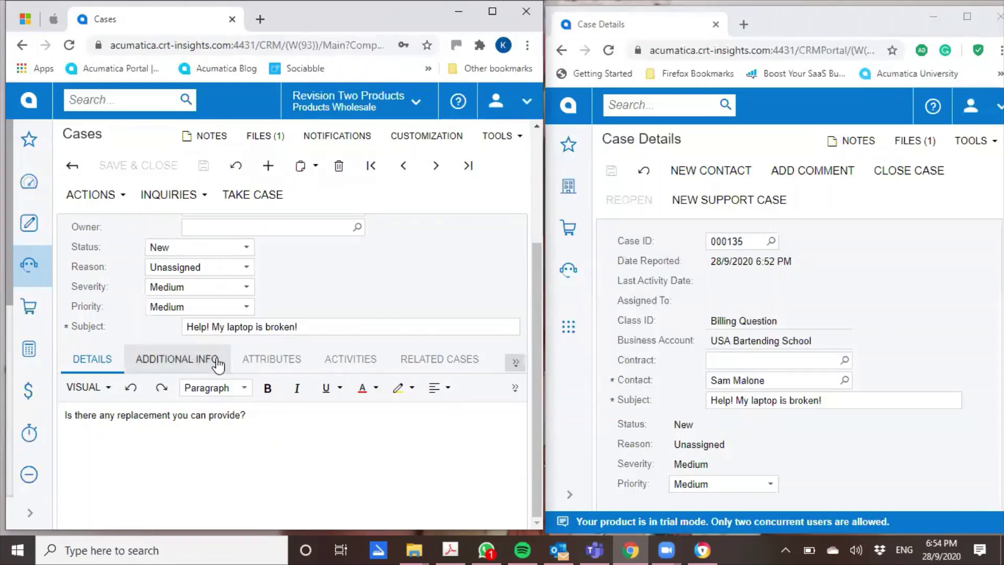
pyautogui.click(351, 359)
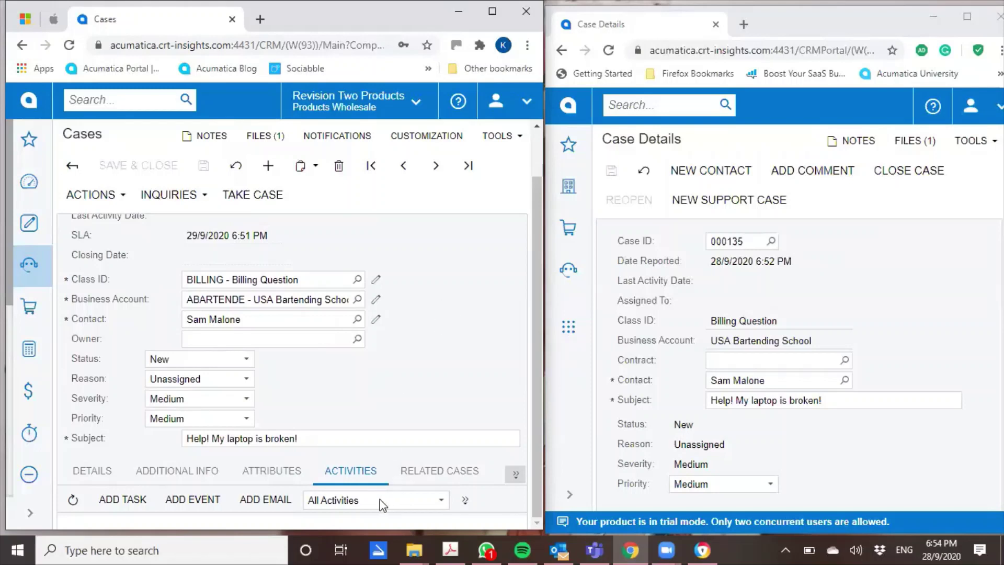
pyautogui.click(127, 499)
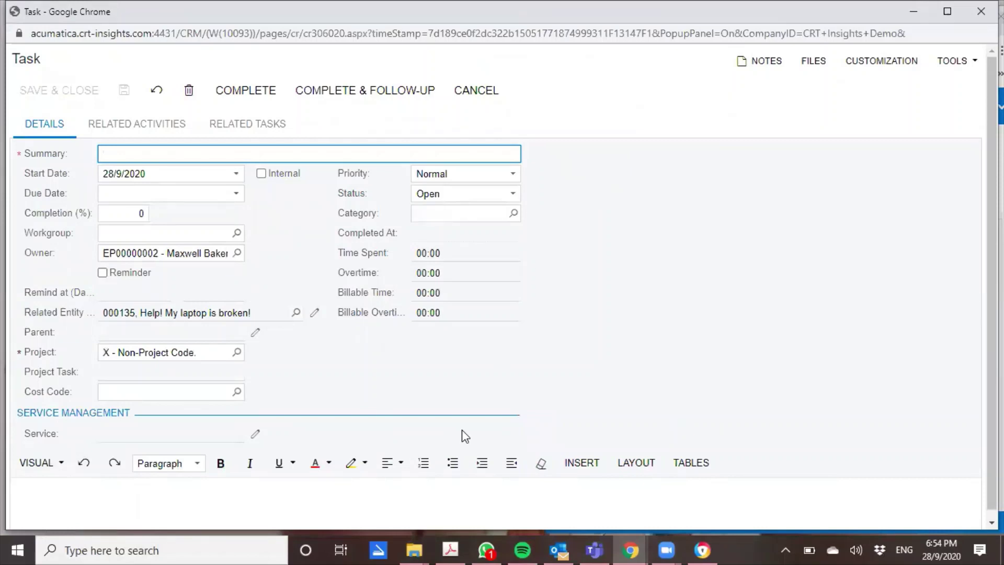
# Step: Write the task message greeting the customer, apologising, and announcing 'A new laptop is on the way to you!'
pyautogui.click(369, 490)
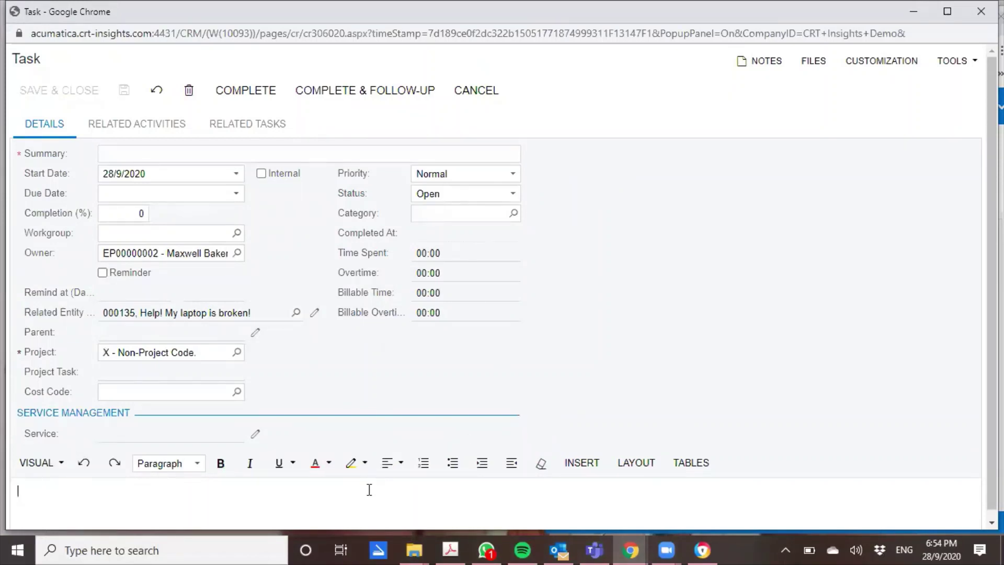
pyautogui.write('Dear Sam,')
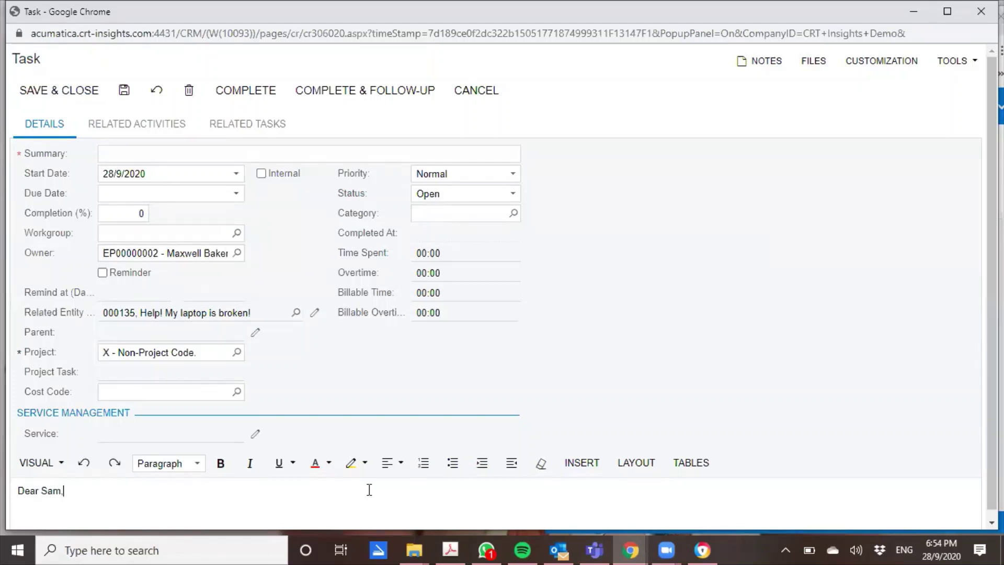
pyautogui.press('Return')
pyautogui.write("I'm so sorry this happene")
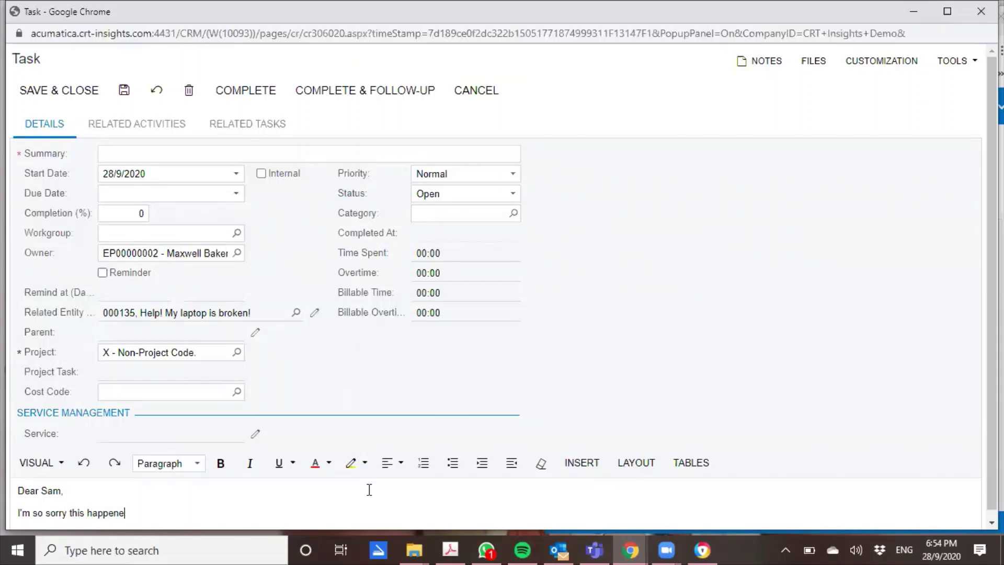
pyautogui.write('d. A new laptop is on the way to you')
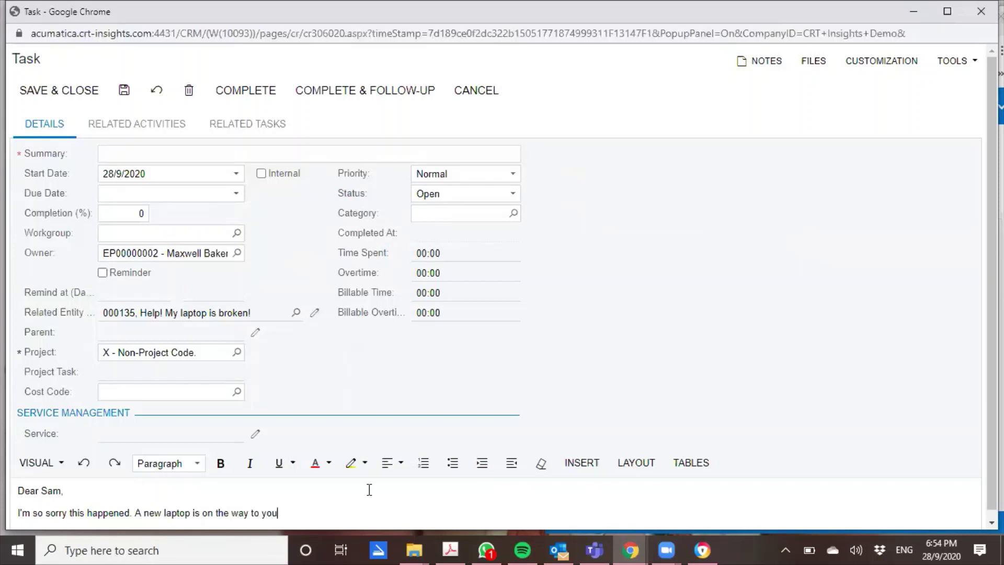
pyautogui.write('!')
# Step: Save and close the task with summary 'Sending a Replacement' after clearing the missing-summary error
pyautogui.click(75, 93)
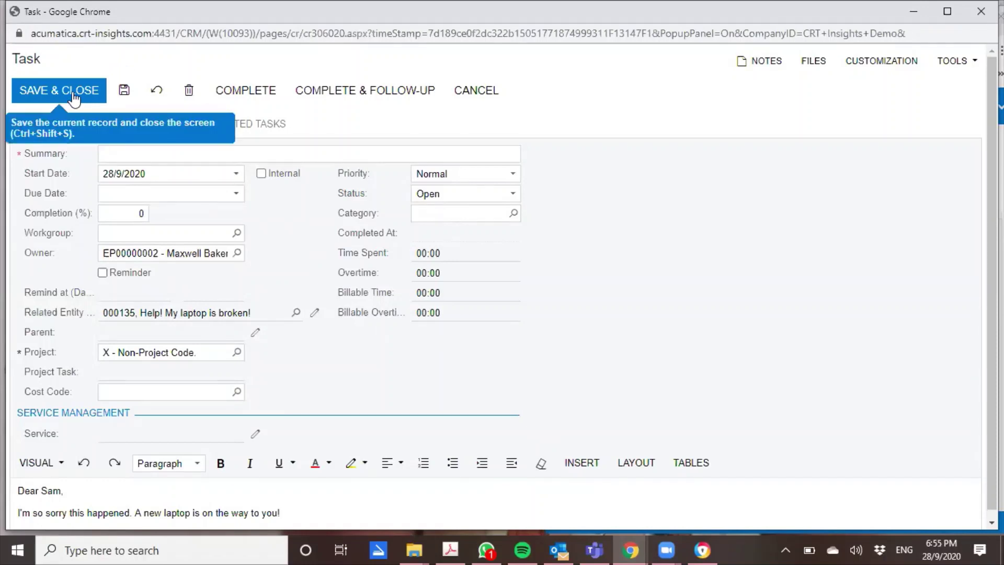
pyautogui.click(73, 92)
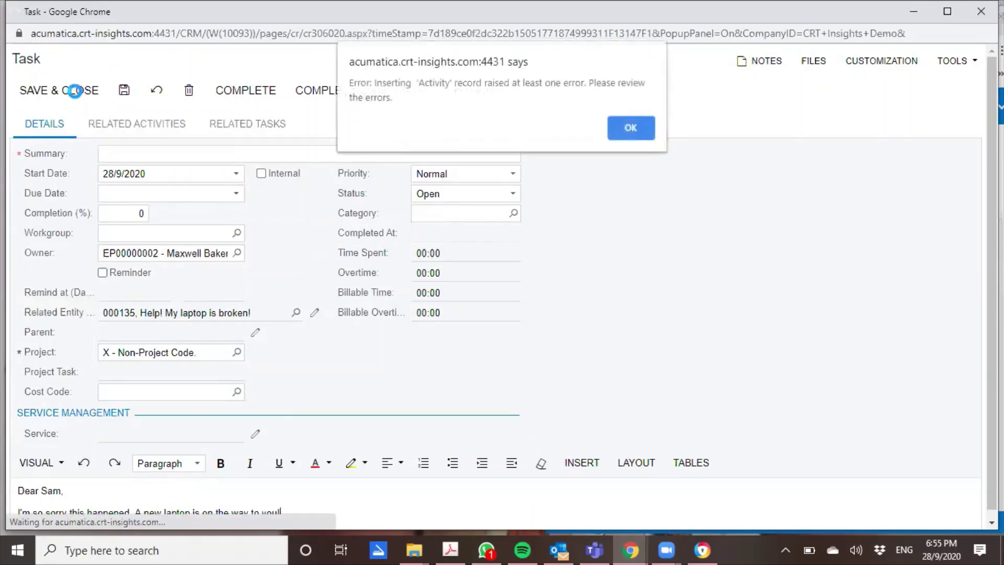
pyautogui.click(642, 131)
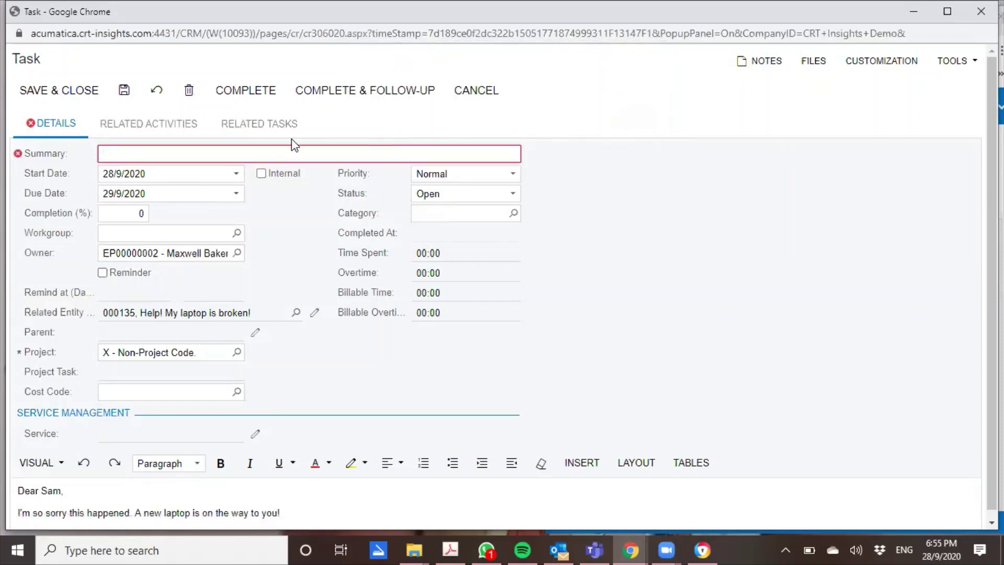
pyautogui.click(291, 152)
pyautogui.write('Sending a Replacement')
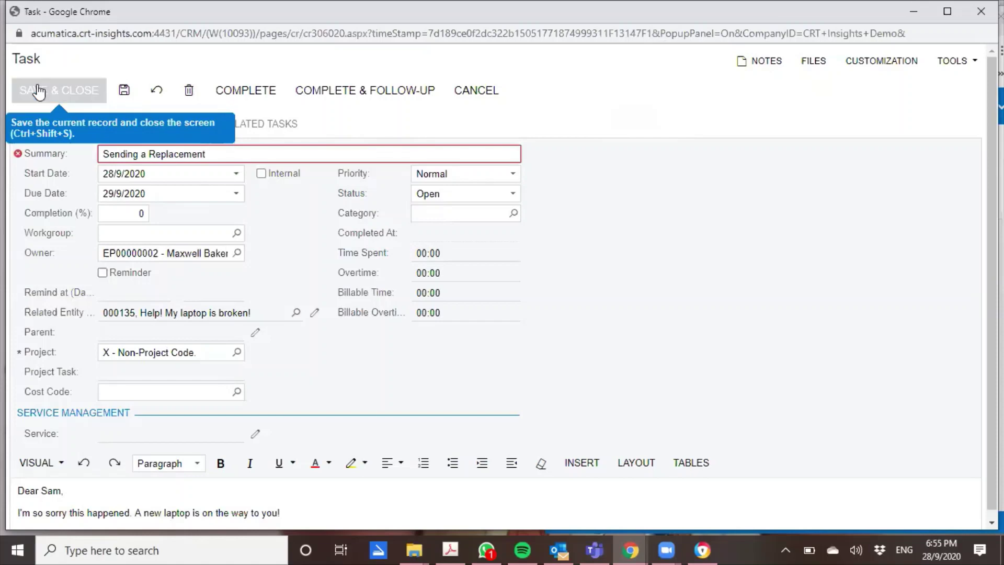
pyautogui.click(39, 91)
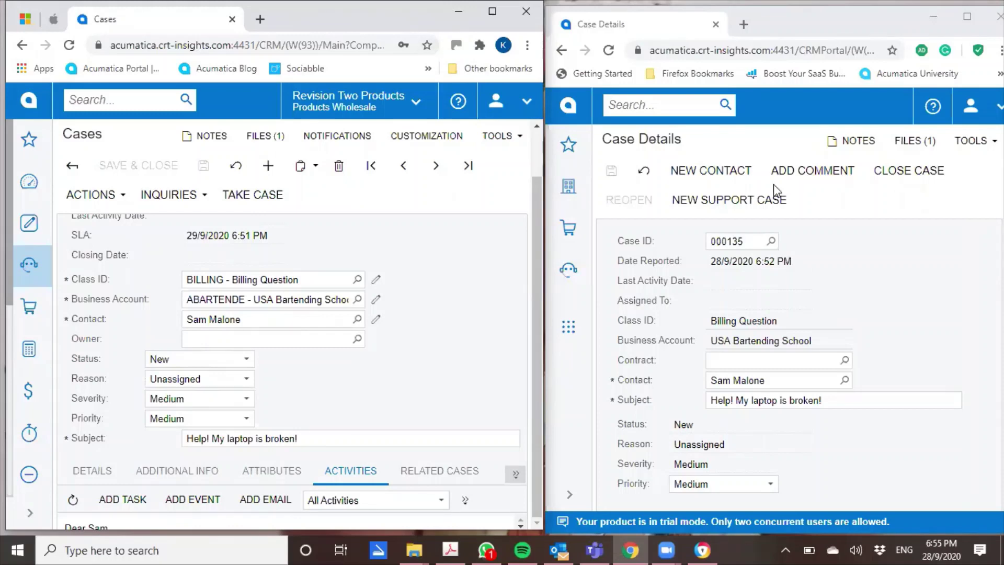
# Step: Search the portal for case 000135, check its replacement task, then return to the home page
pyautogui.click(843, 219)
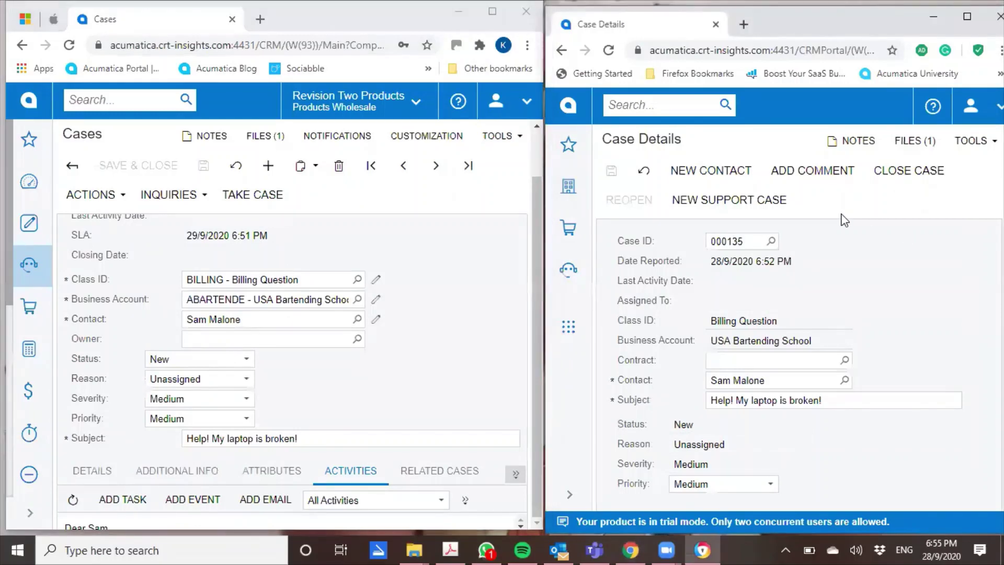
pyautogui.click(969, 18)
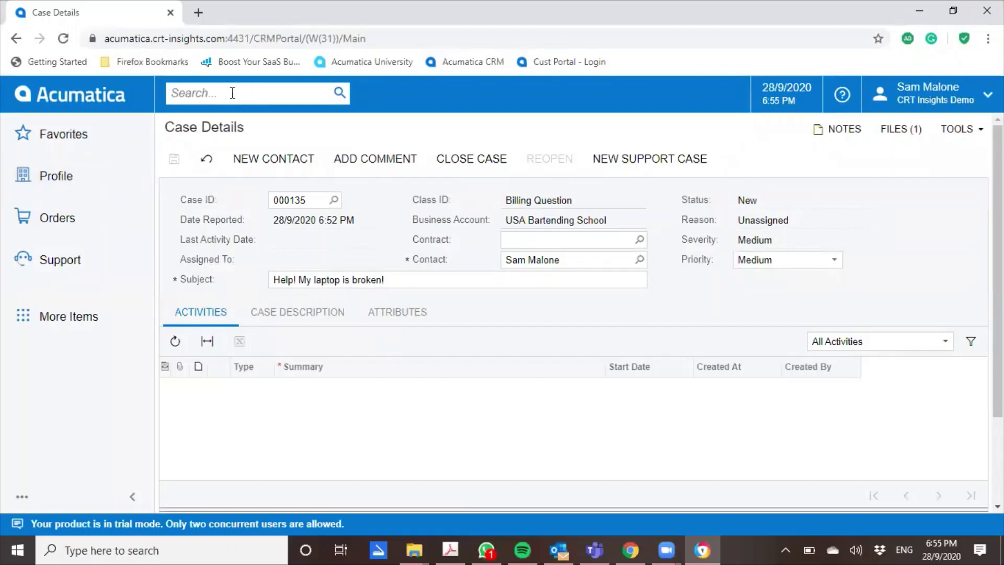
pyautogui.doubleClick(315, 205)
pyautogui.hotkey('ctrl', 'c')
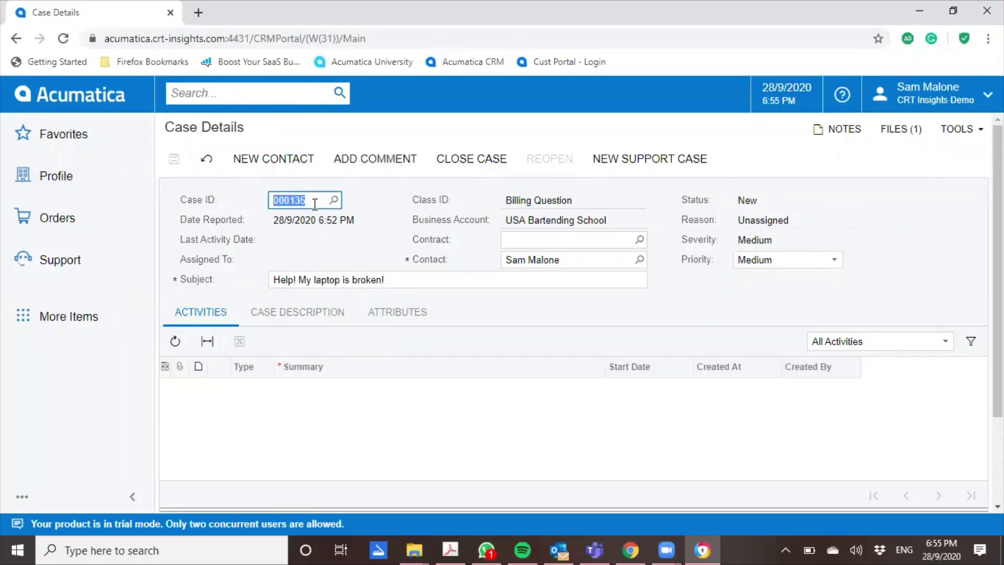
pyautogui.click(240, 93)
pyautogui.hotkey('ctrl', 'v')
pyautogui.press('Return')
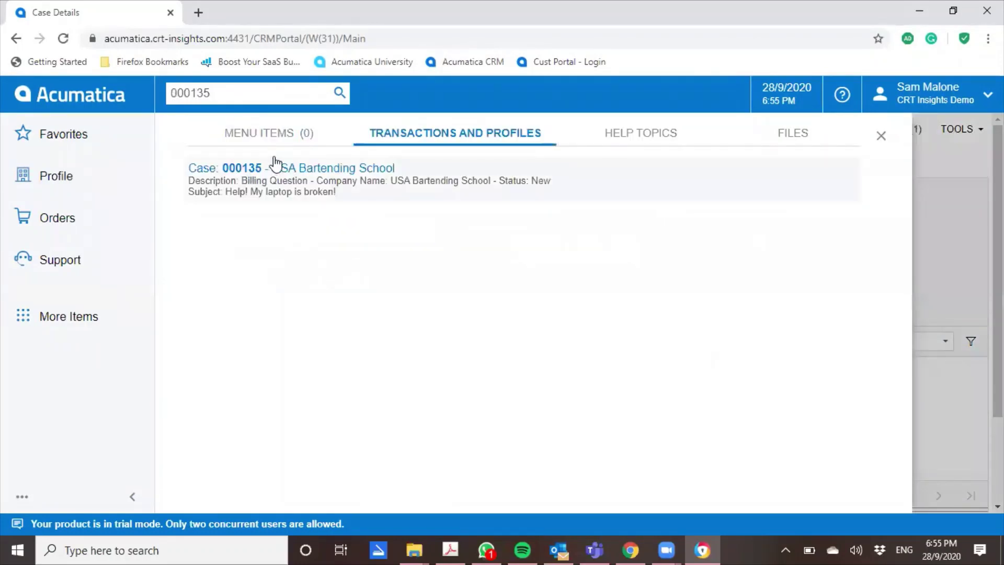
pyautogui.click(264, 166)
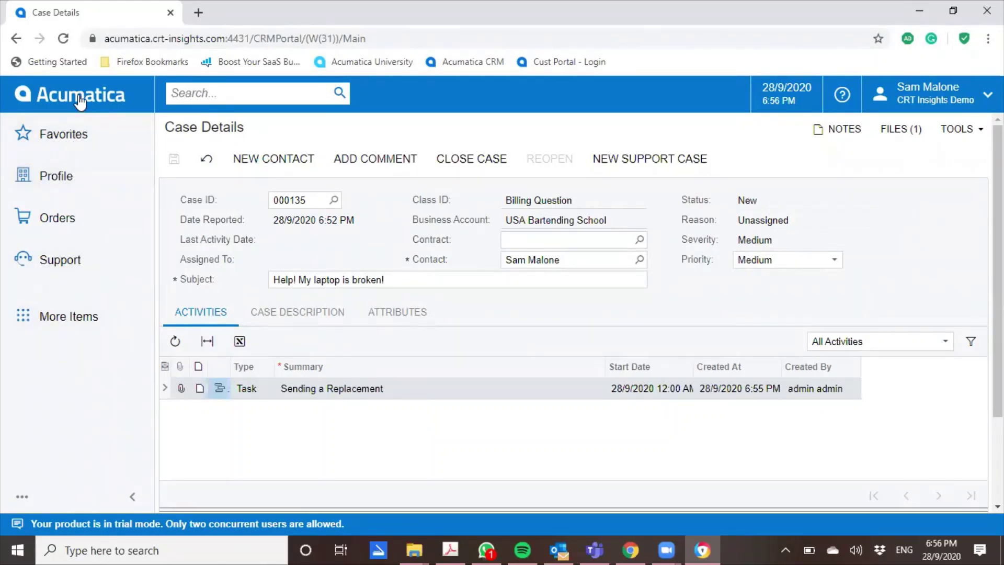
pyautogui.click(79, 101)
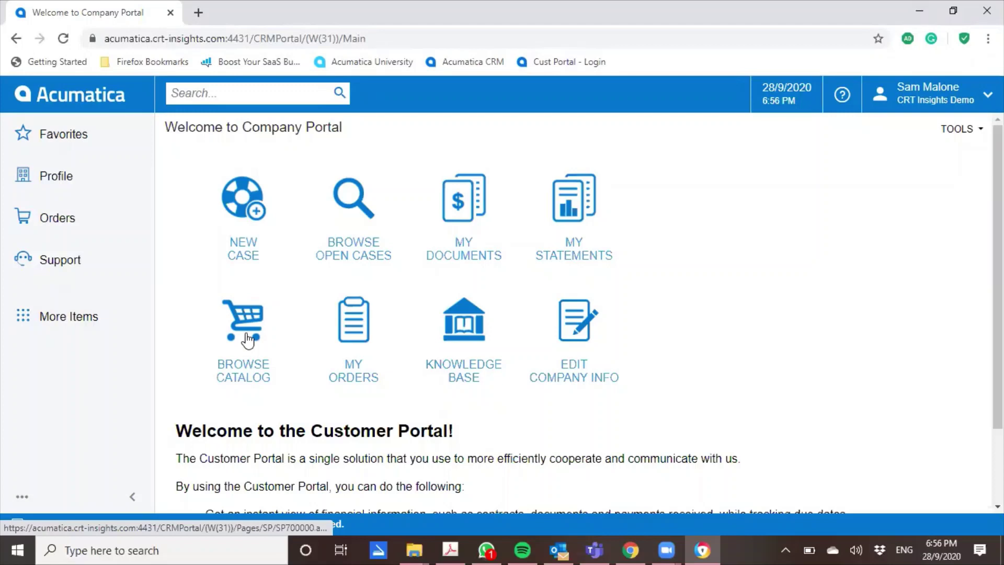
# Step: Add one Acer Laptop Computer from the catalog to the cart for 500.00 USD
pyautogui.click(247, 336)
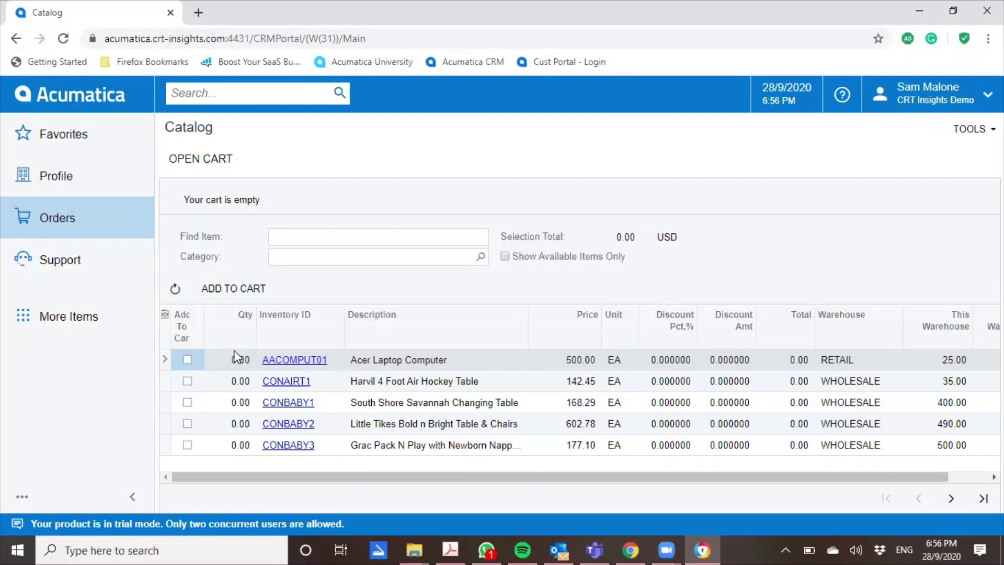
pyautogui.click(297, 359)
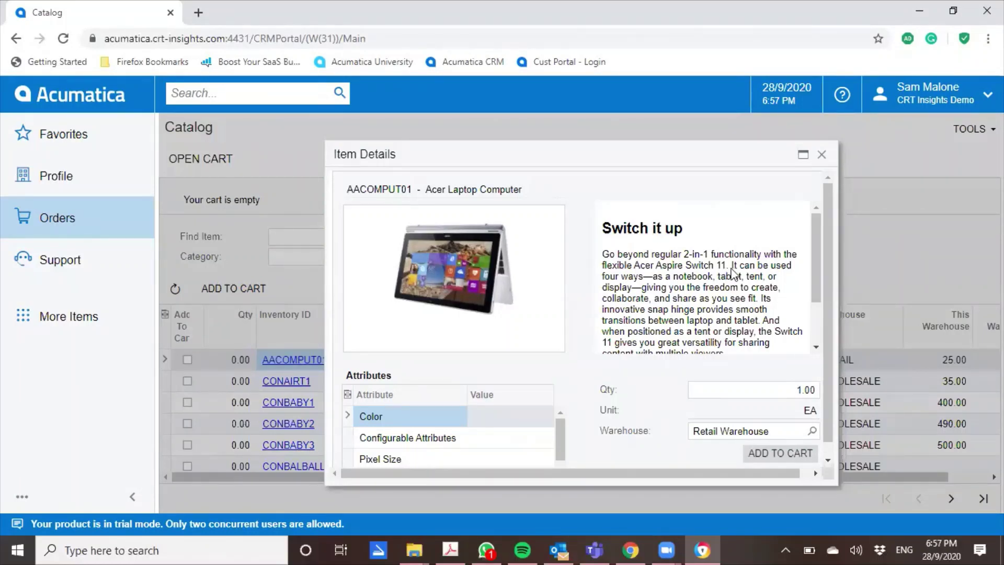
pyautogui.scroll(-2, 734, 273)
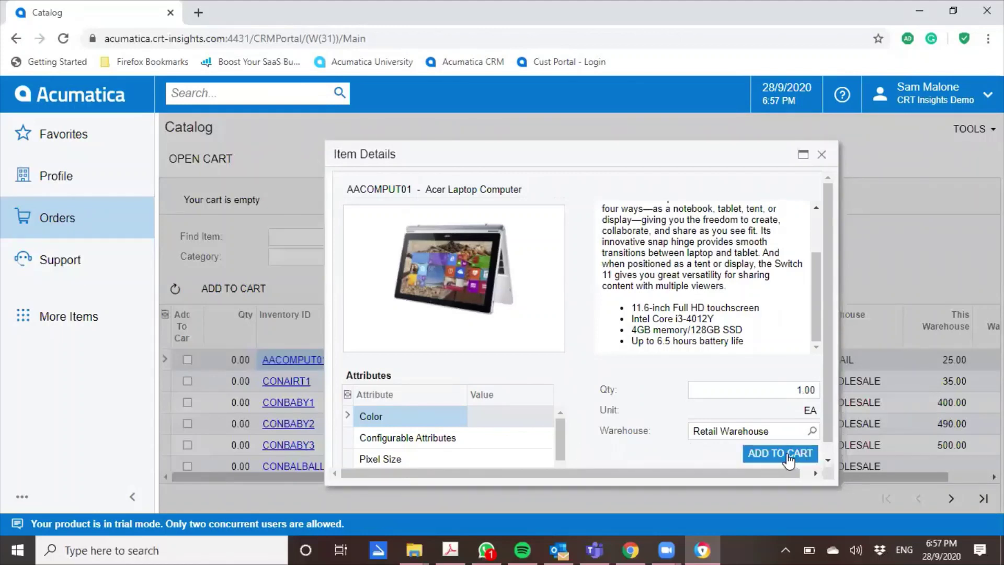
pyautogui.click(786, 454)
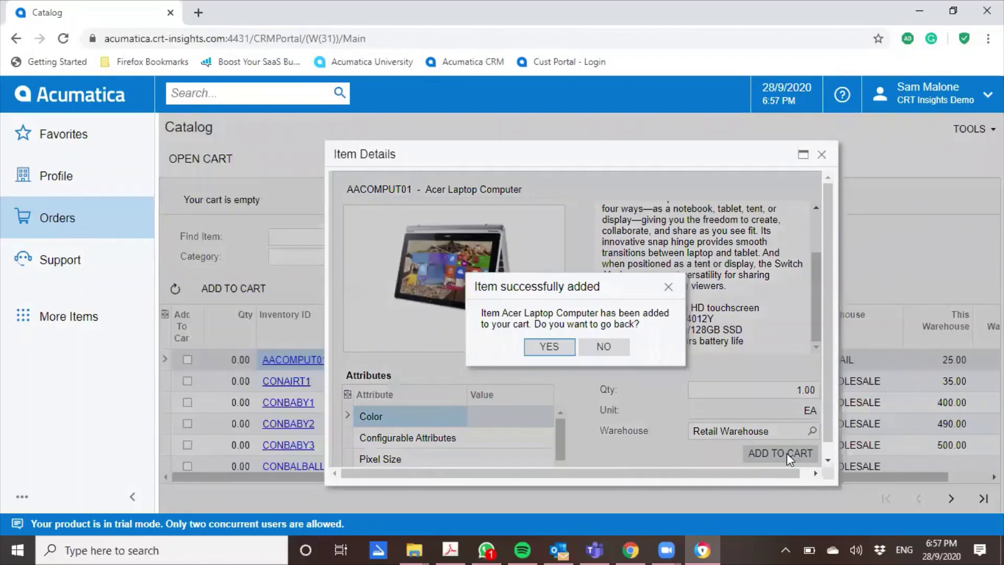
pyautogui.click(550, 346)
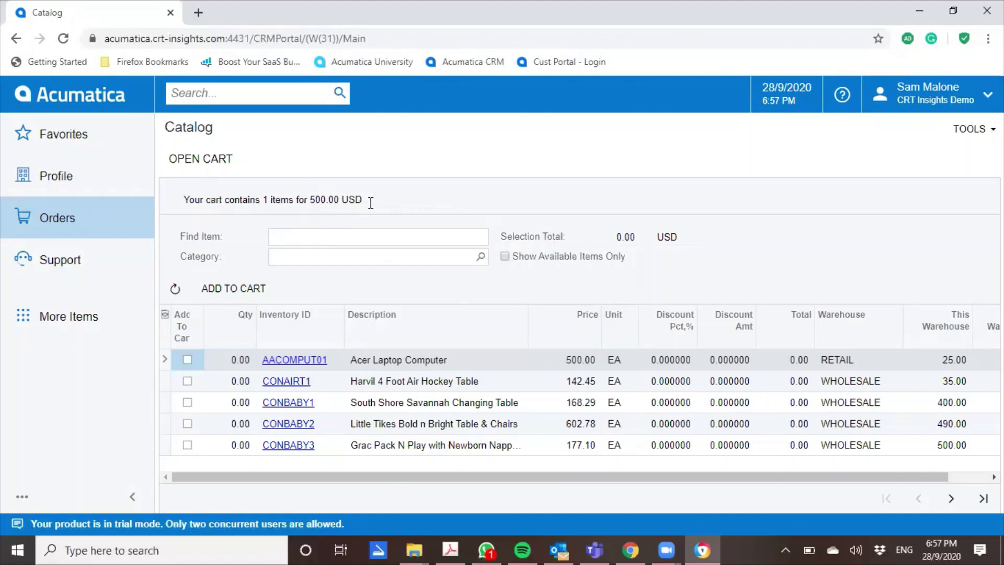
# Step: Open the cart, continue shopping, and search the catalog for 'nikon'
pyautogui.click(202, 158)
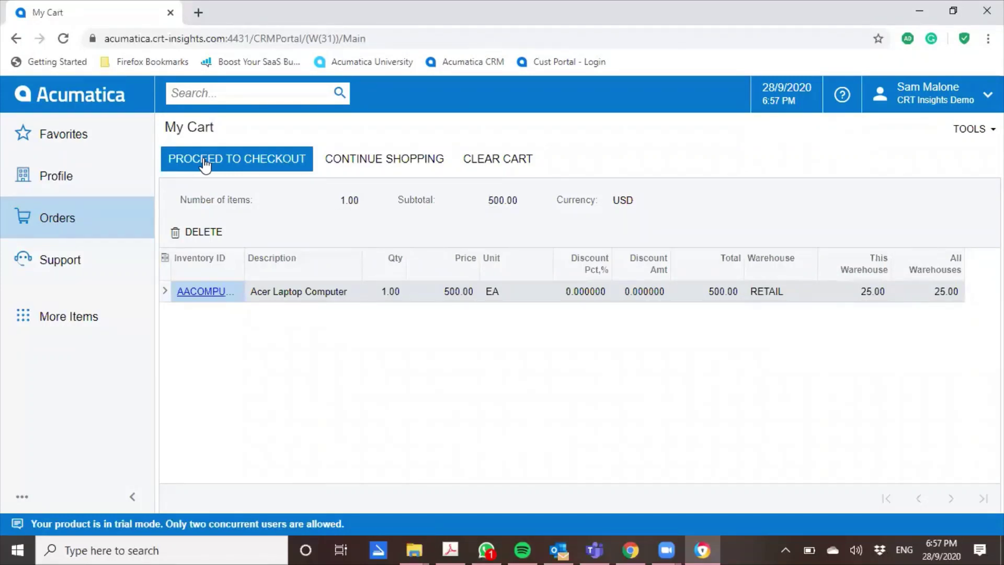
pyautogui.click(418, 159)
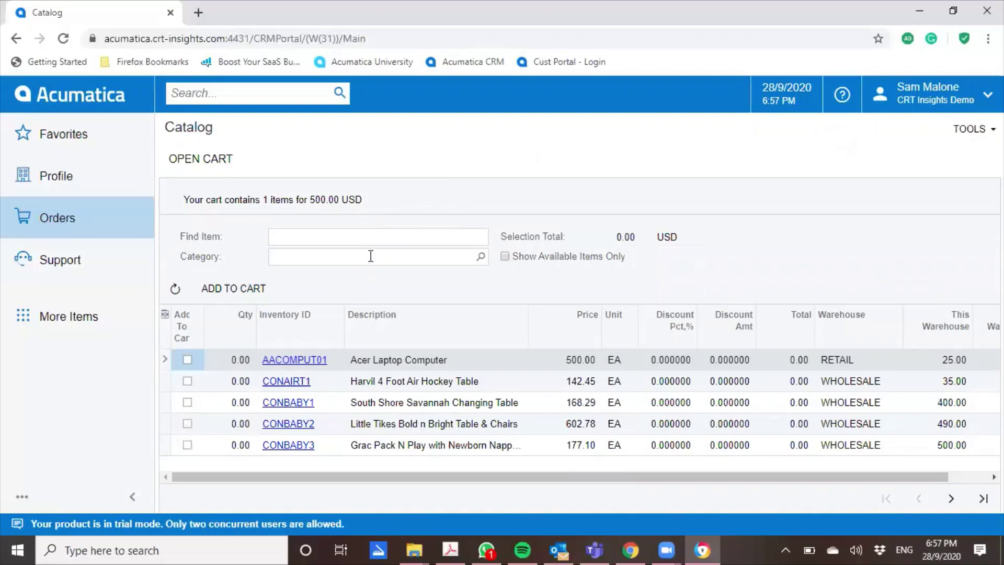
pyautogui.click(371, 256)
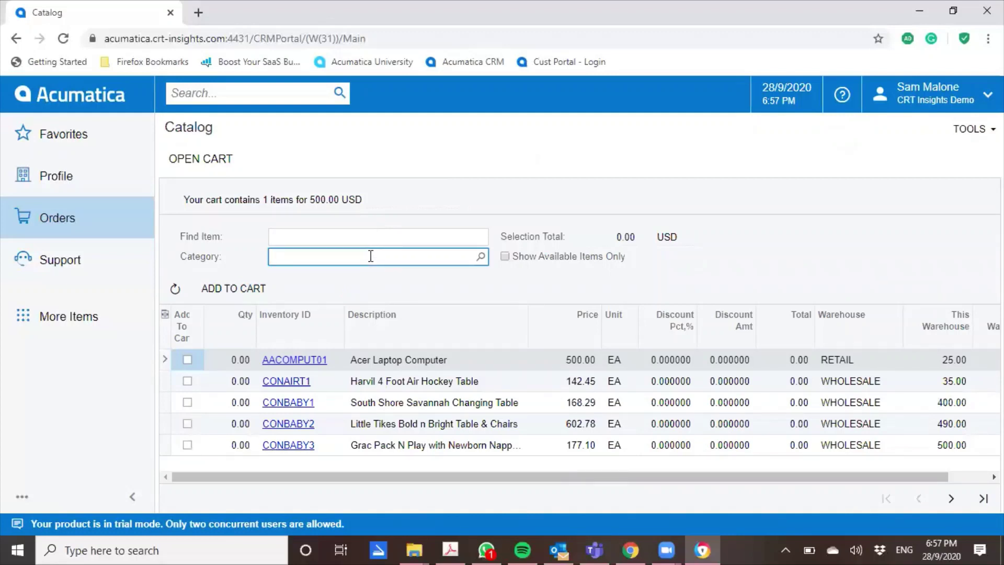
pyautogui.click(411, 236)
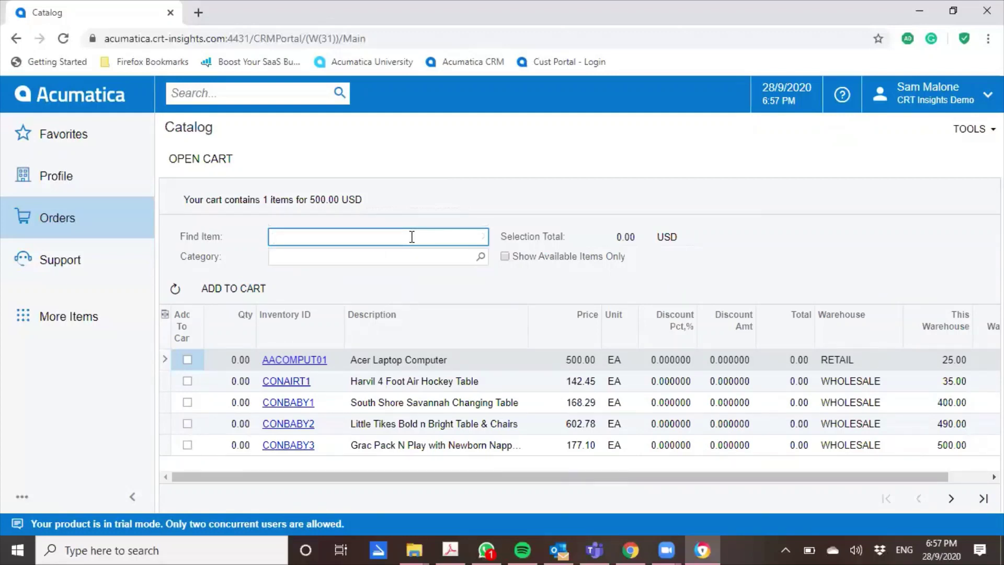
pyautogui.write('nikon')
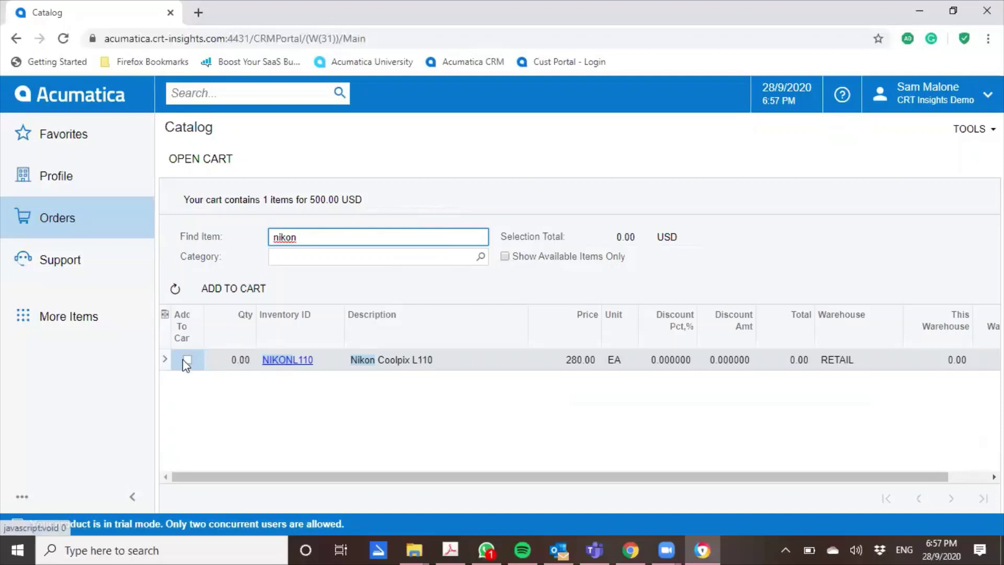
# Step: Add one Nikon Coolpix L110 to the cart, bringing it to 2 items, 780.00 USD
pyautogui.click(227, 362)
pyautogui.click(236, 359)
pyautogui.write('1')
pyautogui.click(245, 381)
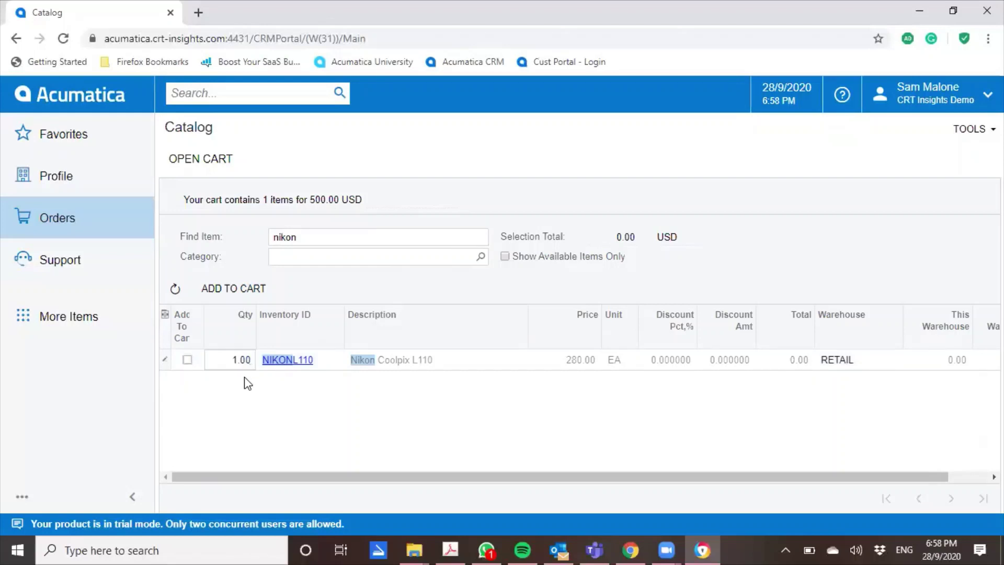
pyautogui.click(187, 359)
pyautogui.click(231, 288)
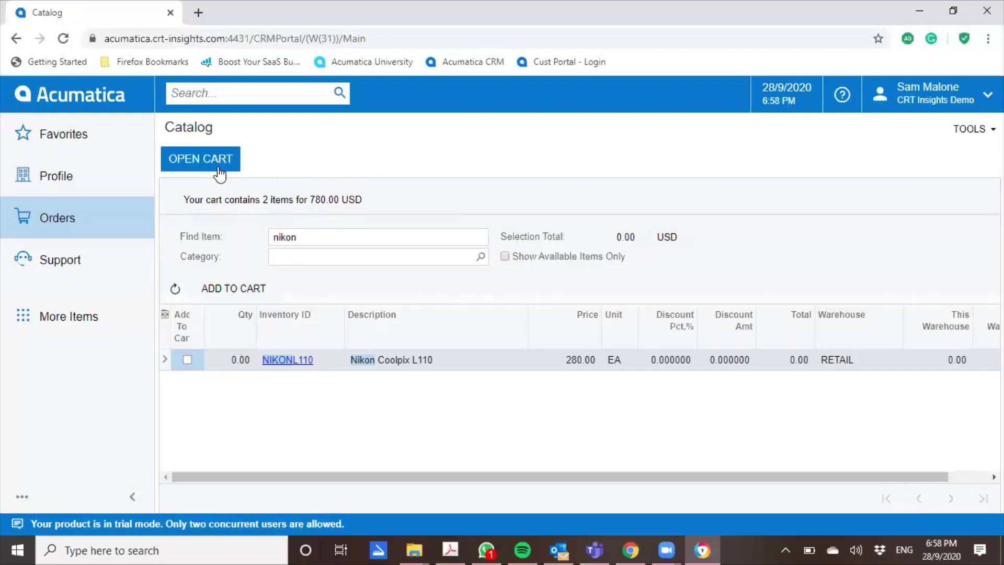
# Step: Review the two-item cart, including its quantity warning, and proceed to checkout
pyautogui.click(217, 163)
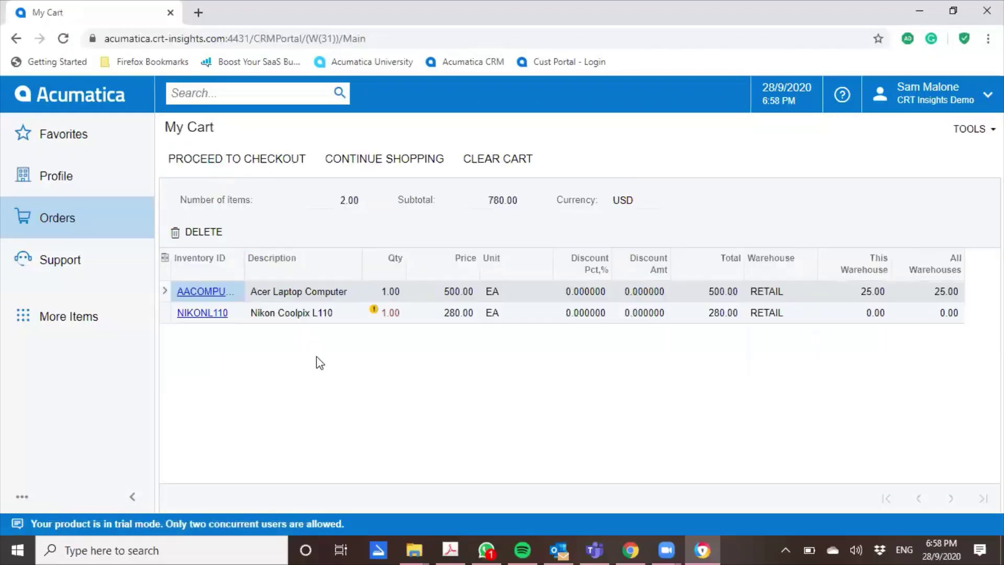
pyautogui.moveTo(375, 313)
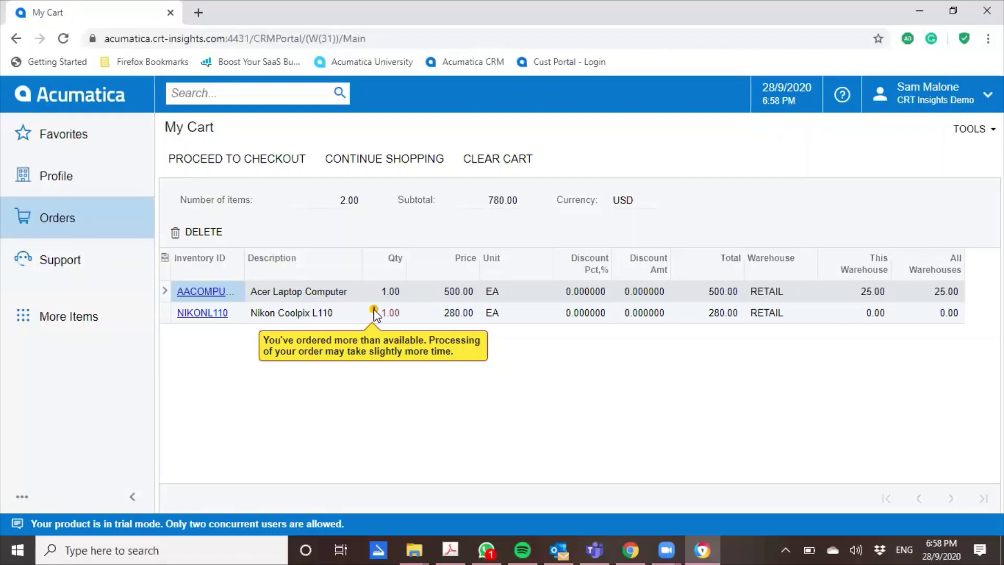
pyautogui.click(246, 160)
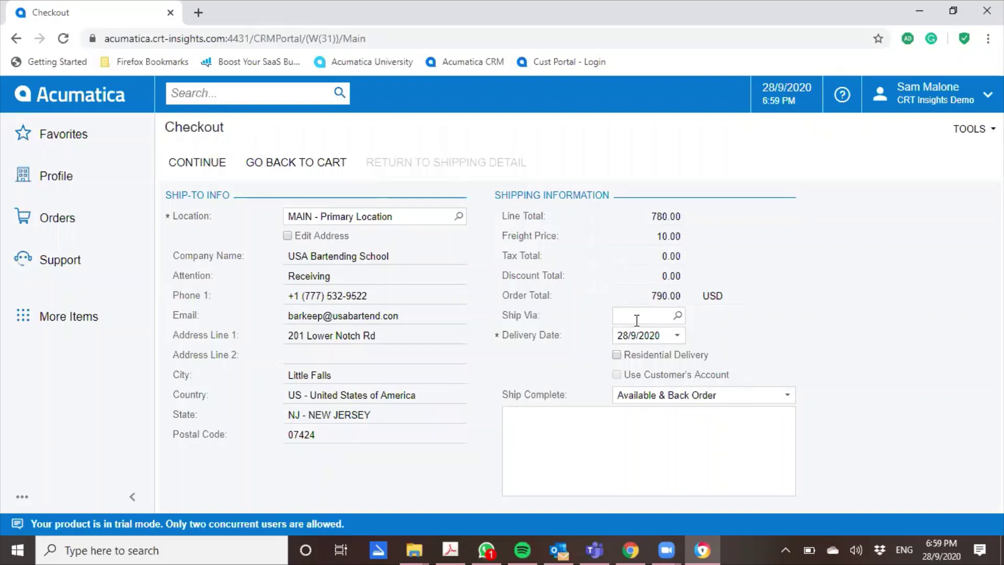
# Step: Ship via FEDEXGROUND, raising freight to 26.90 and the total to 806.90 USD, then continue to review
pyautogui.click(677, 314)
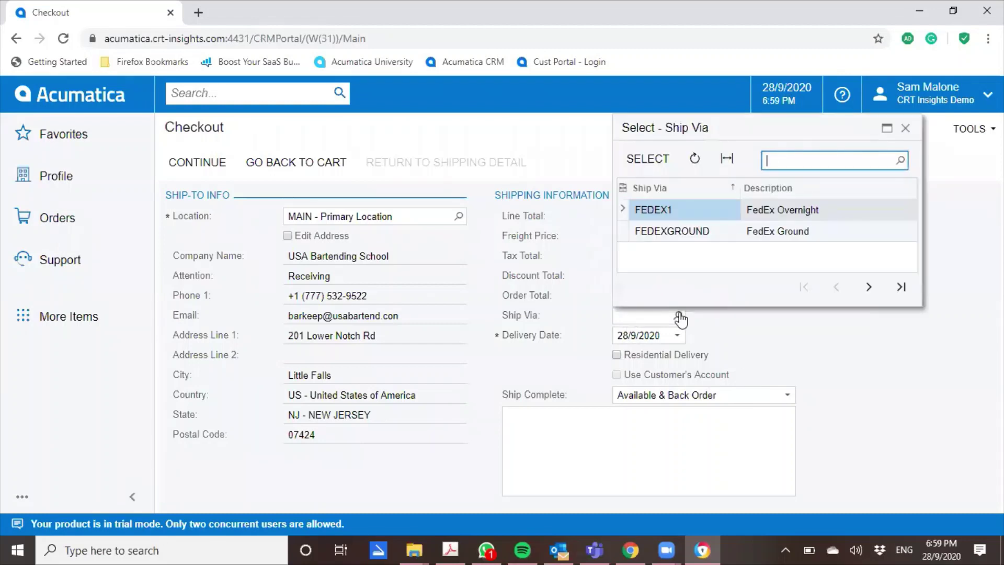
pyautogui.doubleClick(695, 233)
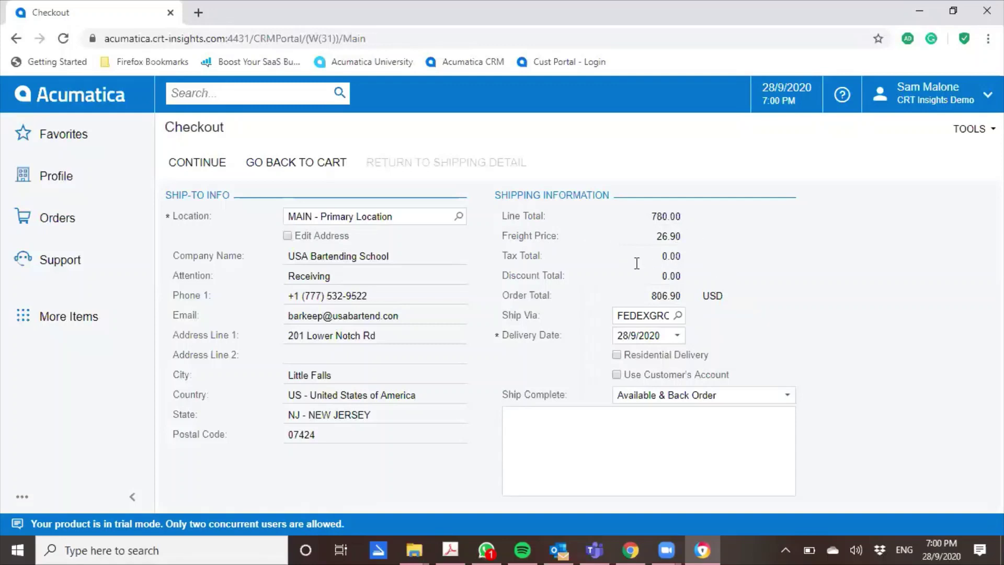
pyautogui.click(198, 164)
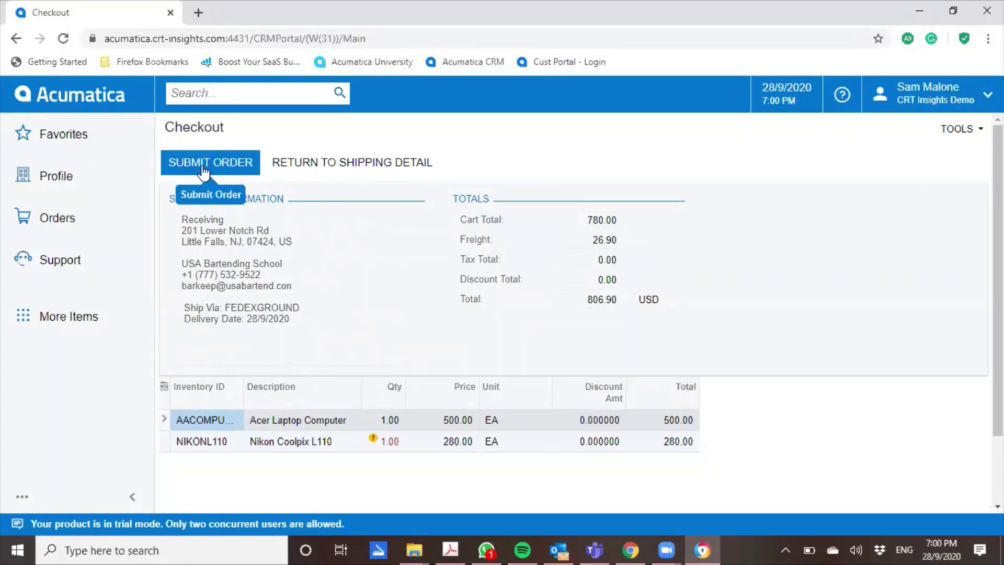
# Step: Submit the order and view its printable Sales Order showing FedEx Ground on 30-day terms
pyautogui.click(203, 170)
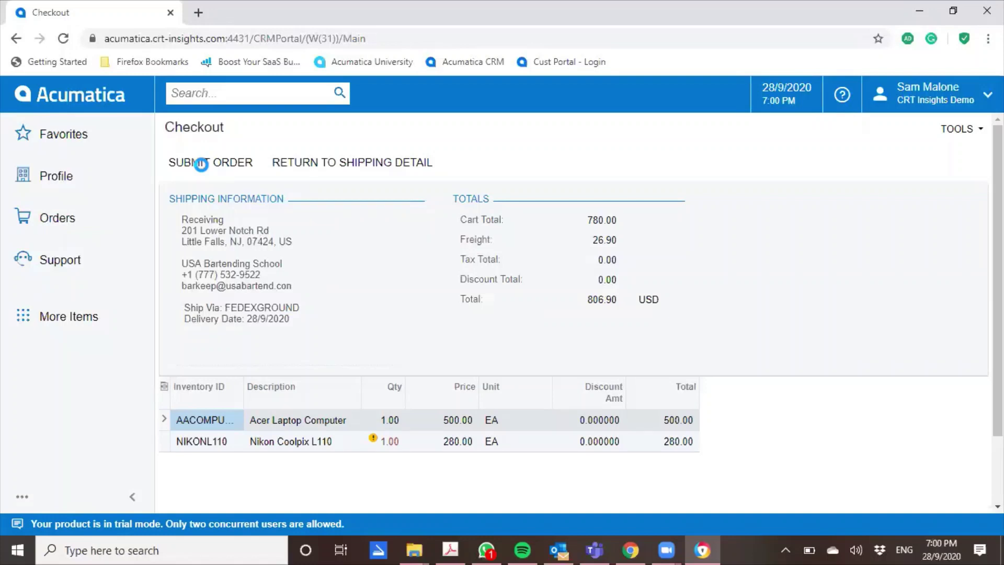
pyautogui.click(202, 163)
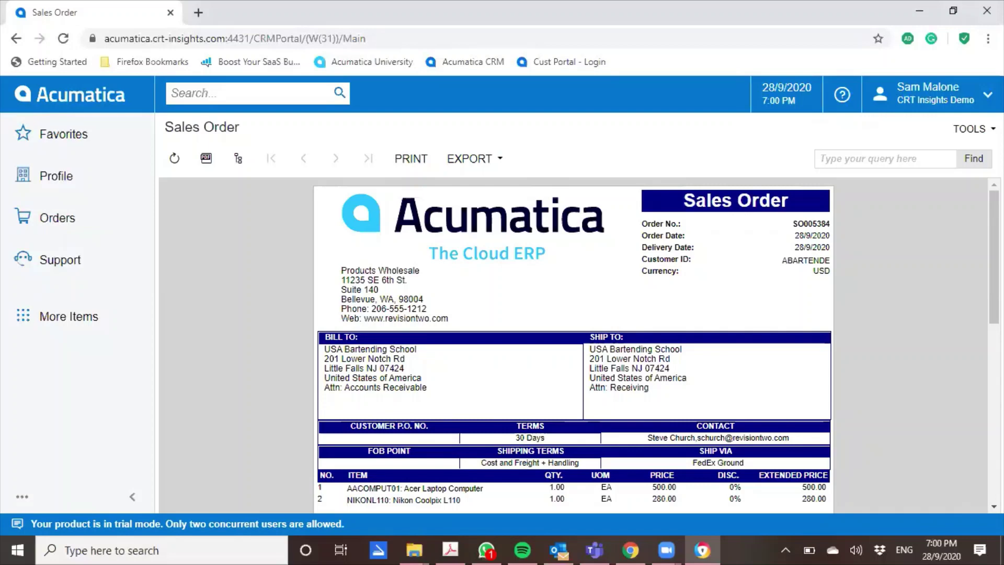
pyautogui.scroll(-8, 575, 345)
pyautogui.scroll(8, 575, 345)
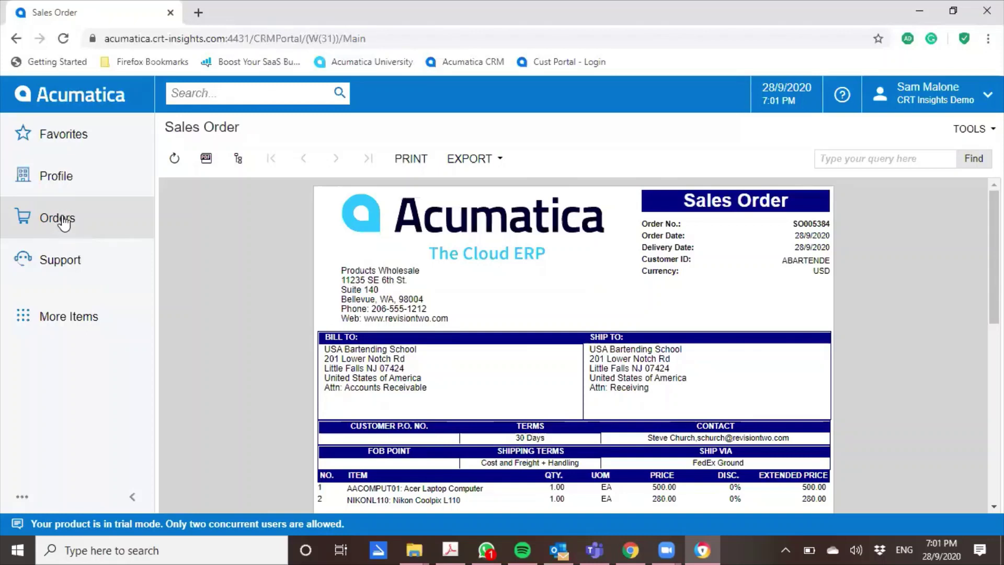
# Step: Open My Orders, select the new 806.90 USD order, and copy its items into the cart
pyautogui.click(63, 222)
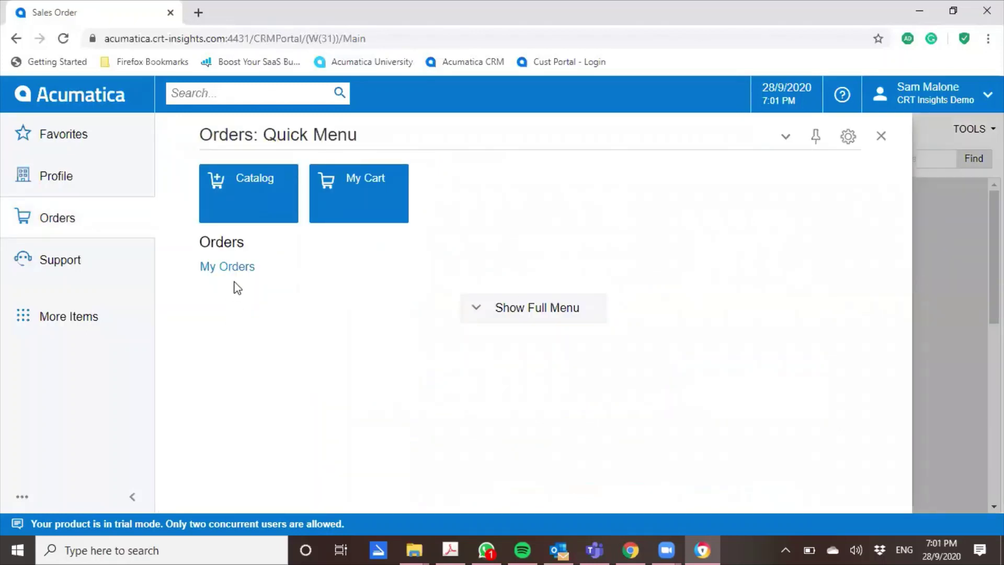
pyautogui.click(243, 268)
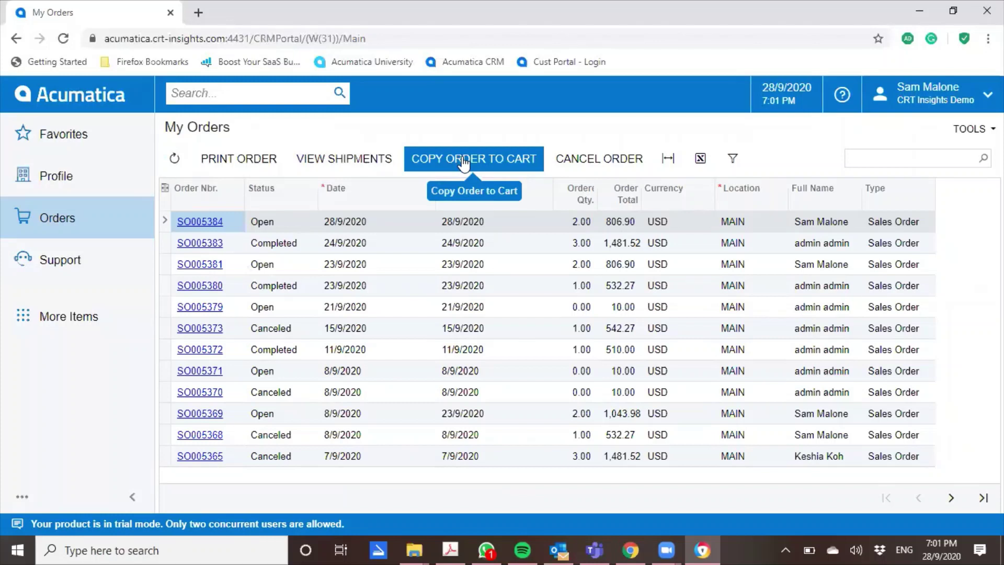
pyautogui.click(399, 227)
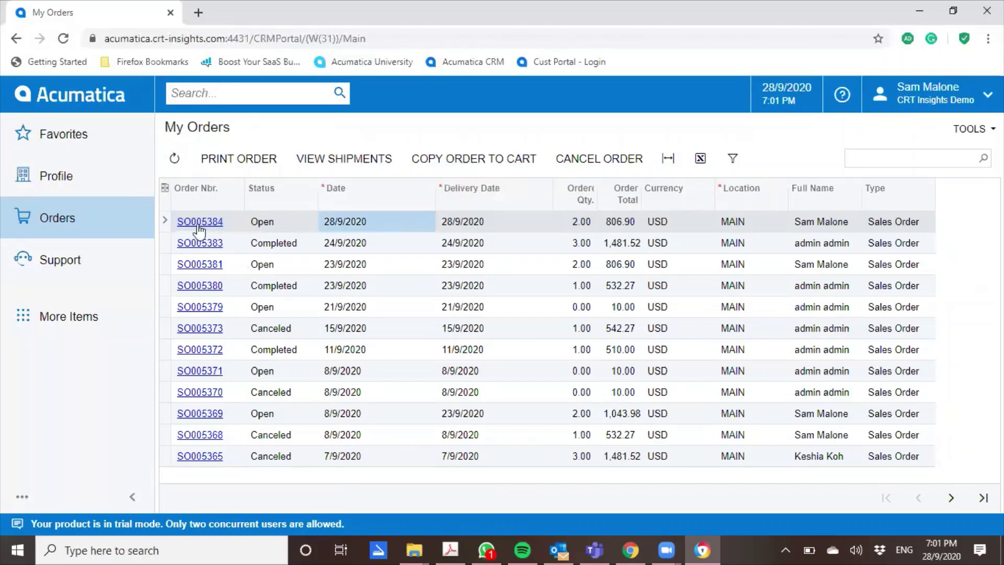
pyautogui.click(471, 162)
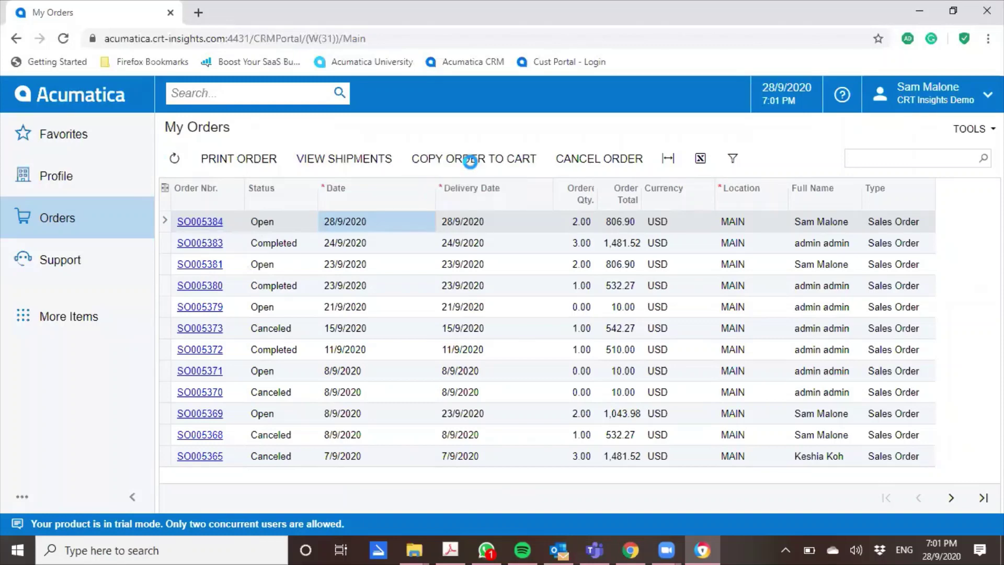